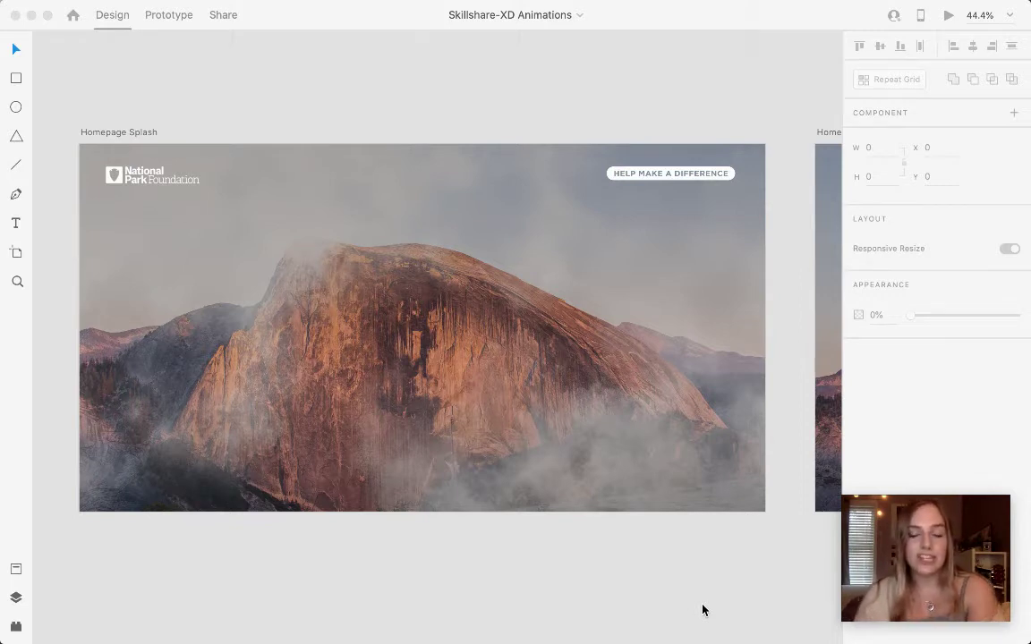
# Preview the prototype starting from the Homepage Splash artboard, close the preview and deselect the artboard.
pyautogui.click(85, 137)
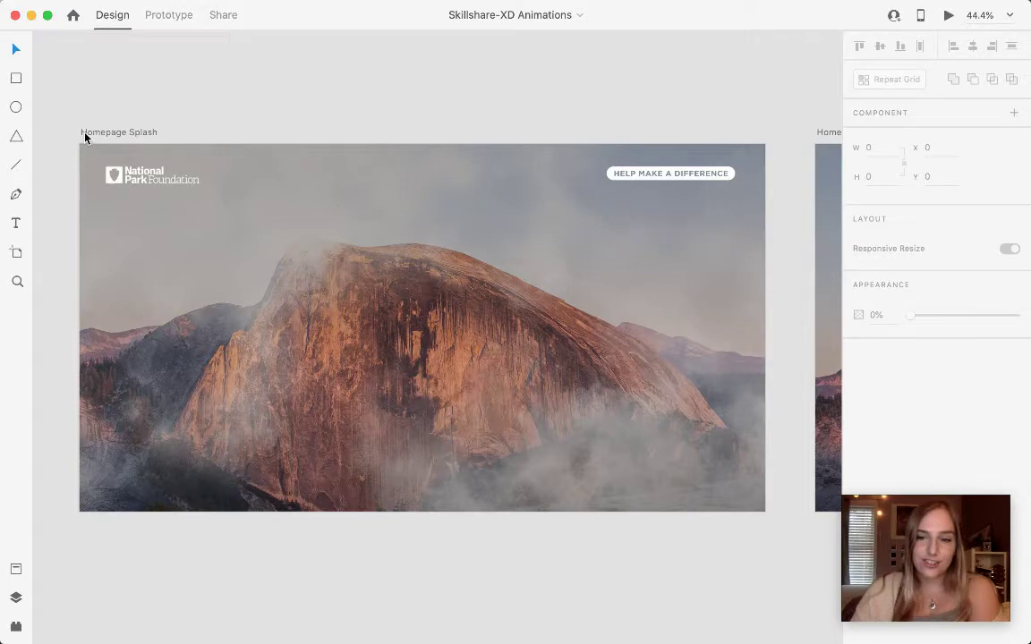
pyautogui.click(151, 134)
pyautogui.click(947, 16)
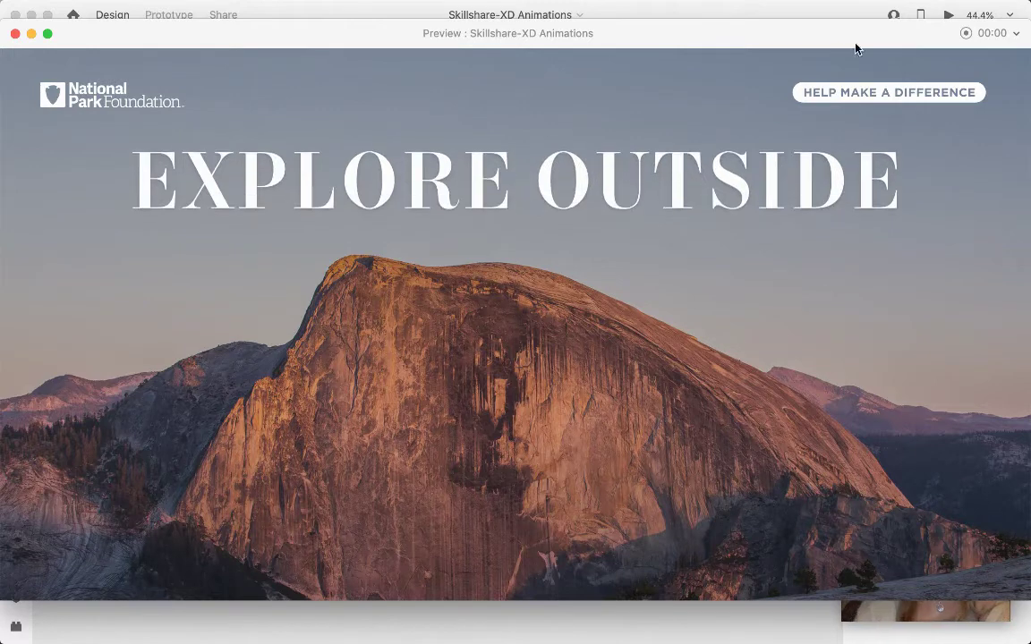
pyautogui.click(14, 34)
pyautogui.click(437, 97)
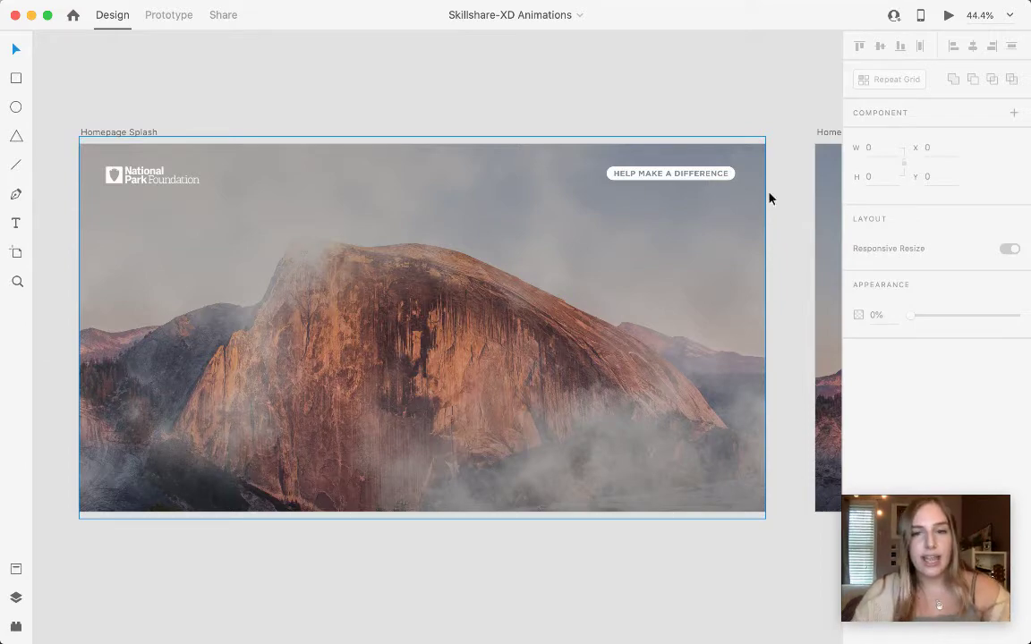
# Select the masked foggy photo on the Homepage Splash artboard and examine the image areas that extend beyond its mask.
pyautogui.moveTo(806, 158); pyautogui.dragTo(104, 178)
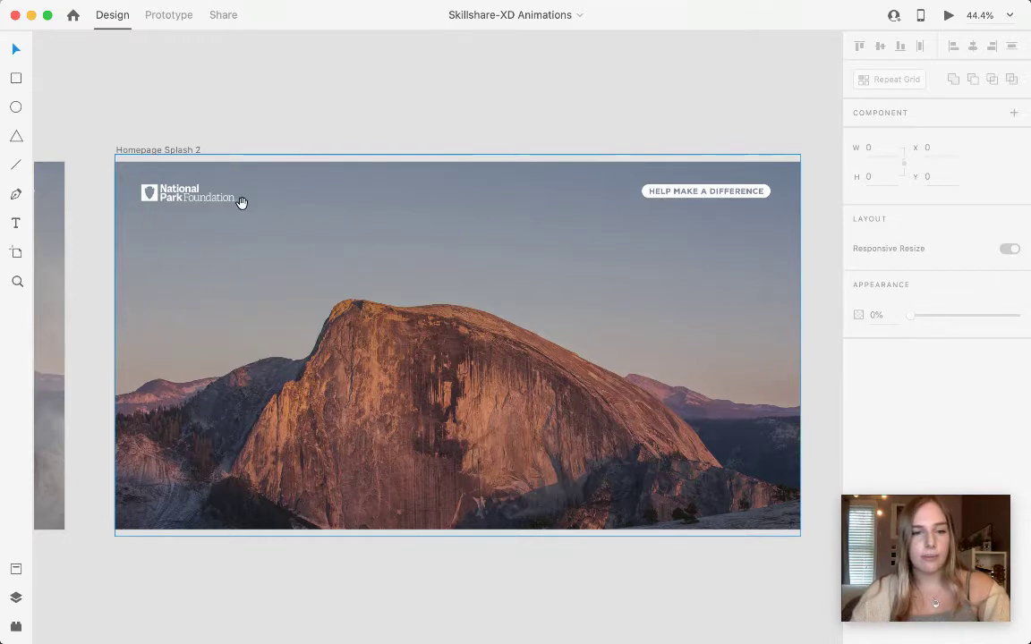
pyautogui.moveTo(189, 277); pyautogui.dragTo(779, 275)
pyautogui.moveTo(338, 241); pyautogui.dragTo(474, 233)
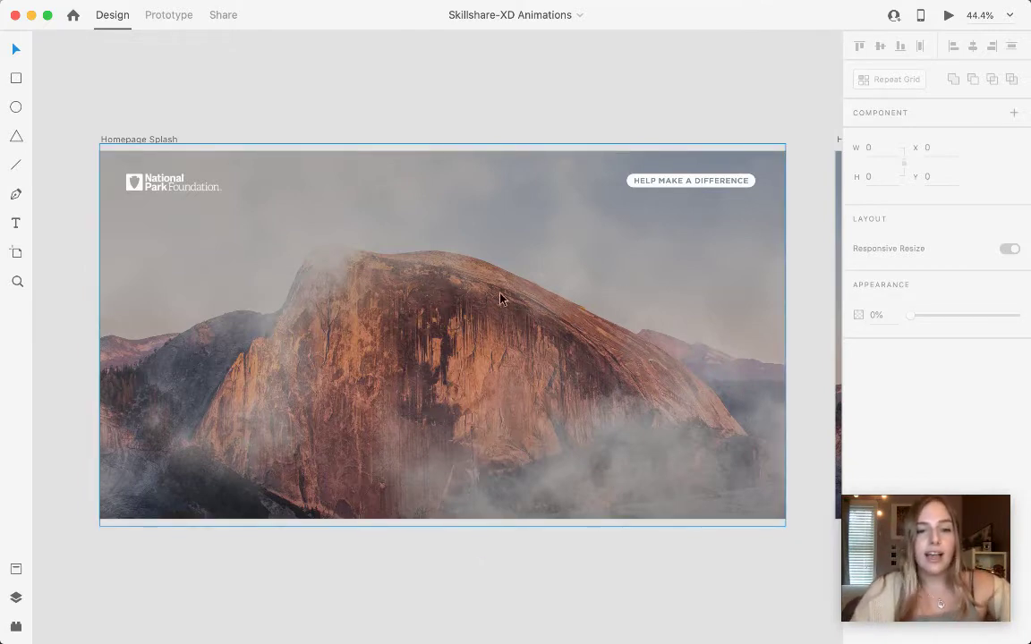
pyautogui.click(461, 260)
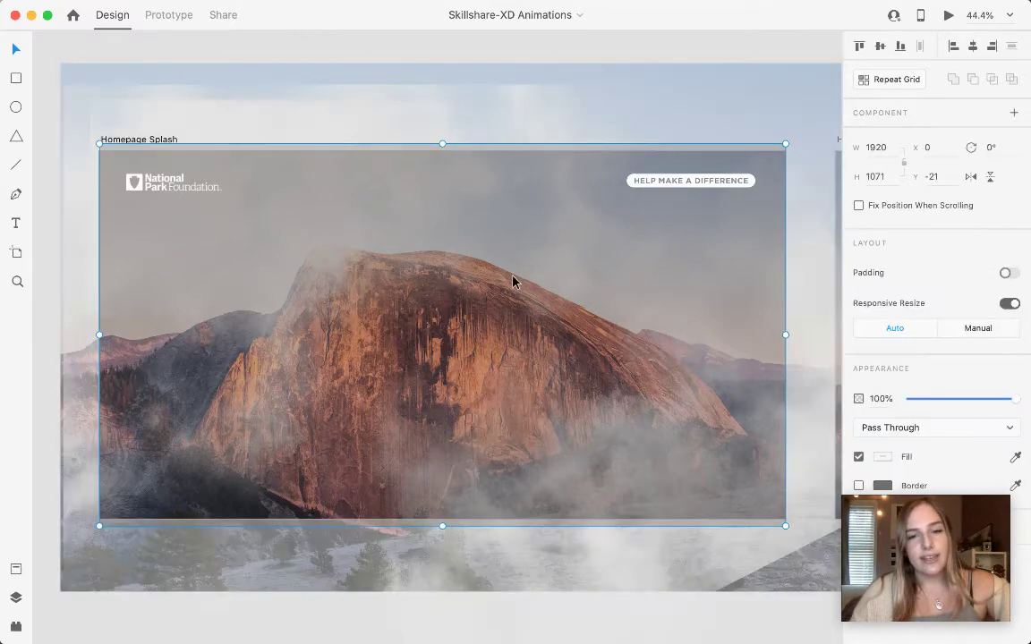
pyautogui.moveTo(723, 533); pyautogui.dragTo(703, 509)
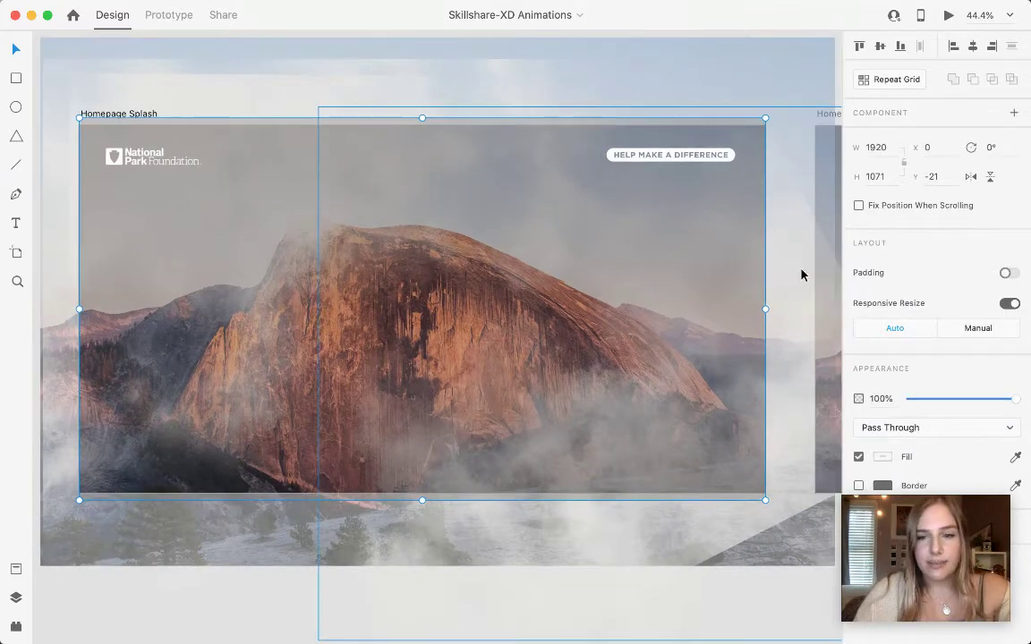
pyautogui.moveTo(289, 296); pyautogui.dragTo(452, 326)
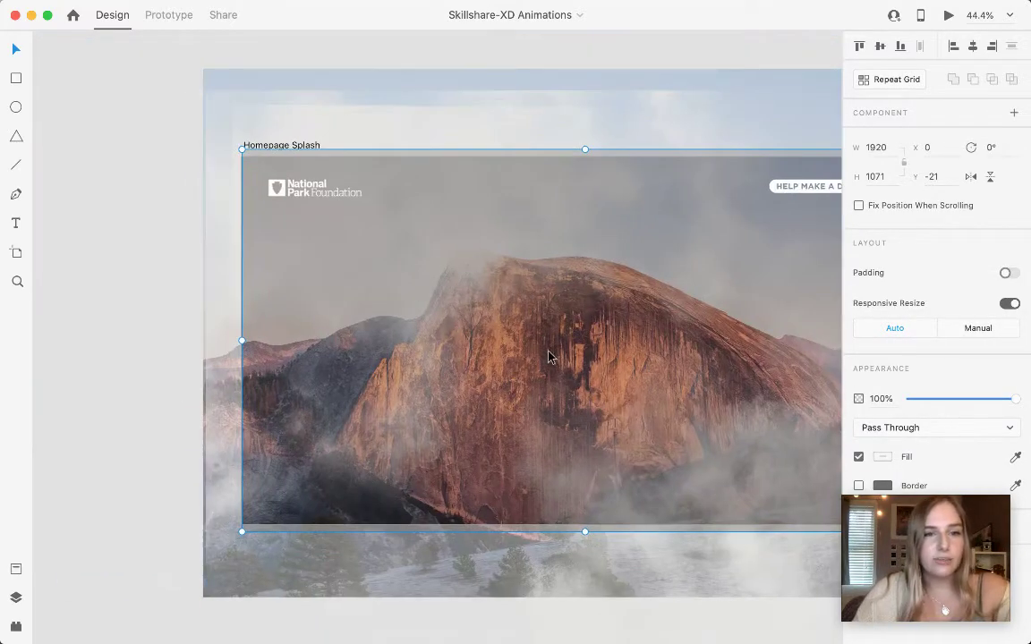
pyautogui.moveTo(681, 409); pyautogui.dragTo(340, 351)
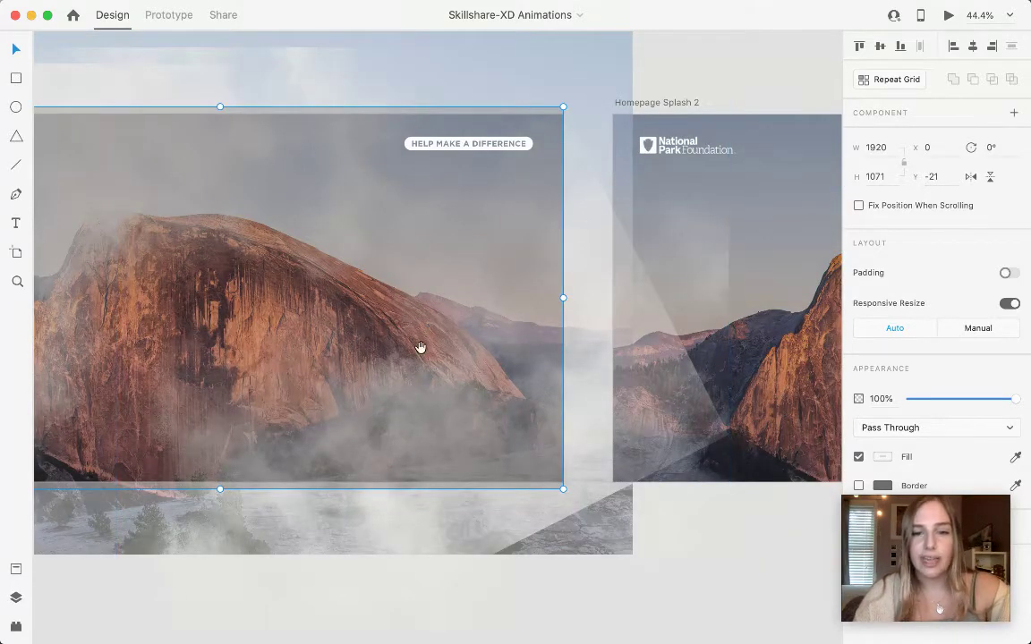
pyautogui.moveTo(395, 322); pyautogui.dragTo(617, 317)
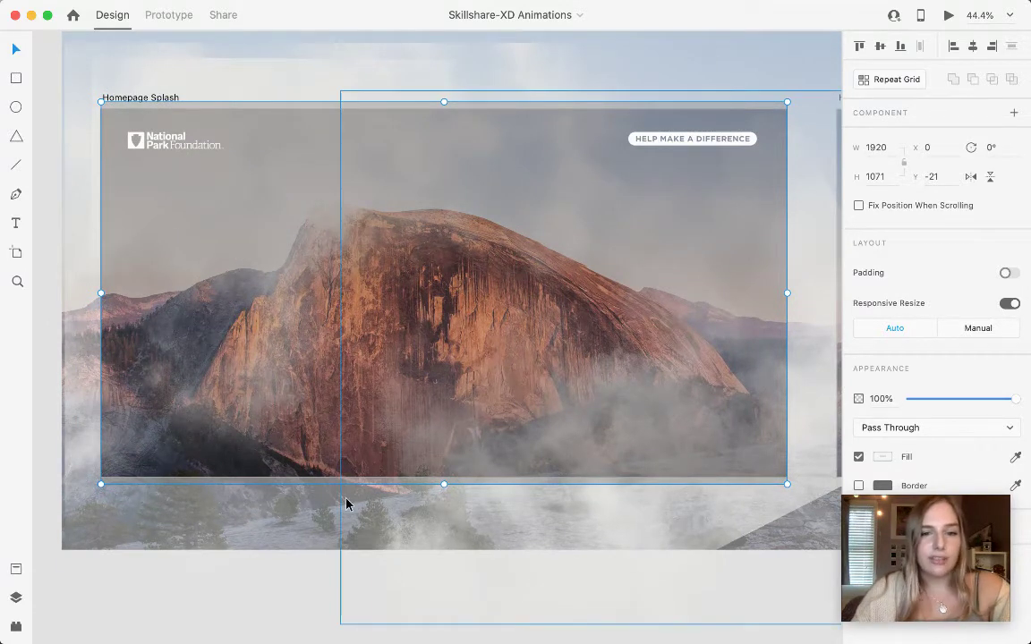
# Select the Homepage Splash 2 artboard and compare its layout with the neighbouring Homepage Splash artboard.
pyautogui.hscroll(5, 400, 134)
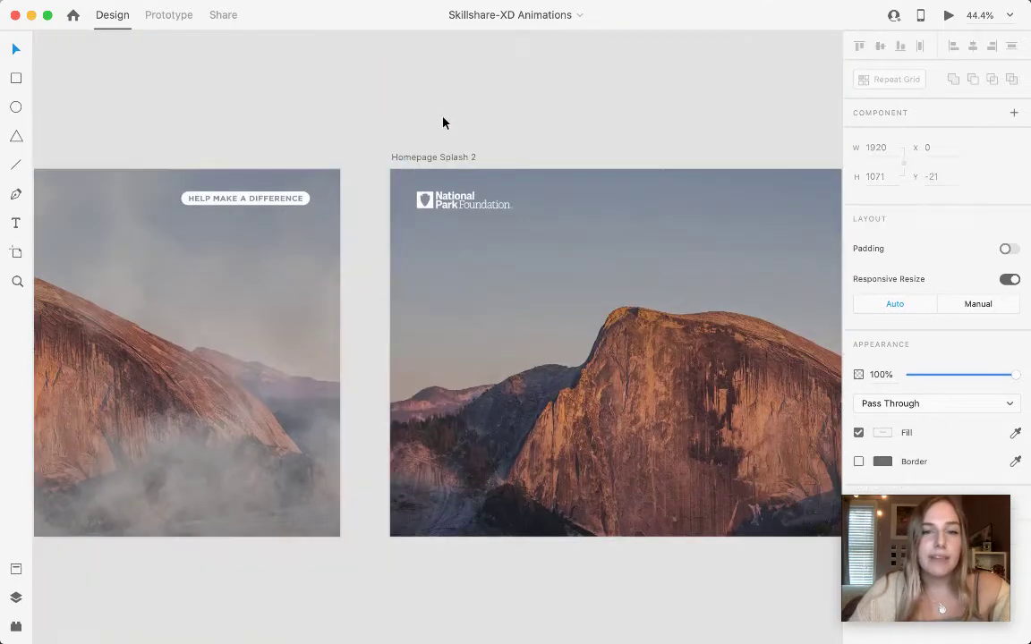
pyautogui.click(447, 157)
pyautogui.moveTo(742, 267); pyautogui.dragTo(415, 281)
pyautogui.moveTo(286, 217); pyautogui.dragTo(777, 249)
pyautogui.moveTo(475, 268); pyautogui.dragTo(346, 274)
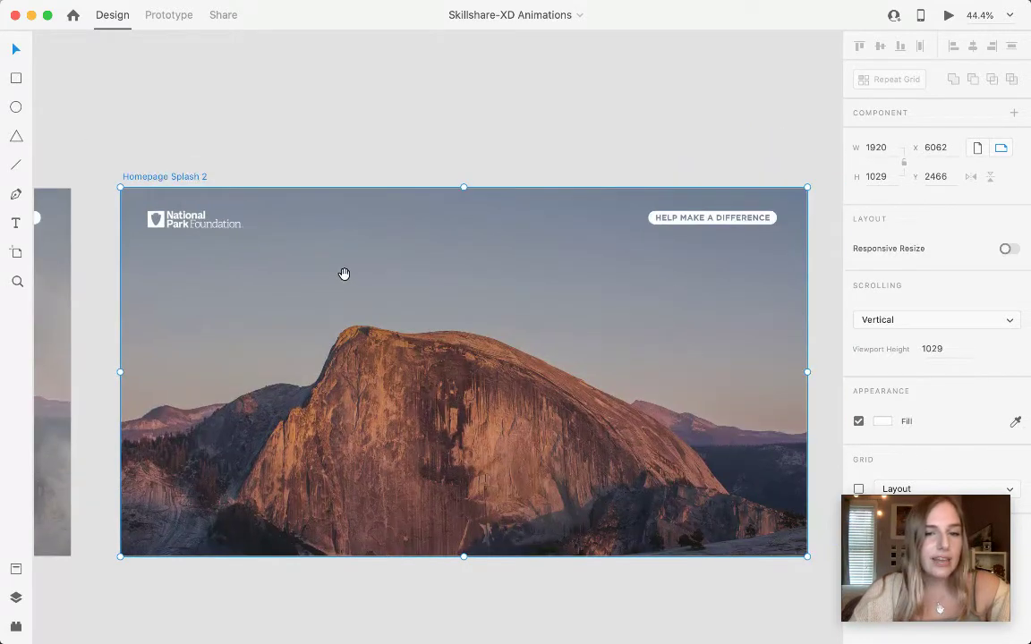
pyautogui.moveTo(794, 239)
pyautogui.mouseDown()
pyautogui.moveTo(184, 219)
pyautogui.moveTo(117, 232)
pyautogui.moveTo(787, 230)
pyautogui.moveTo(798, 219)
pyautogui.moveTo(806, 229)
pyautogui.mouseUp()
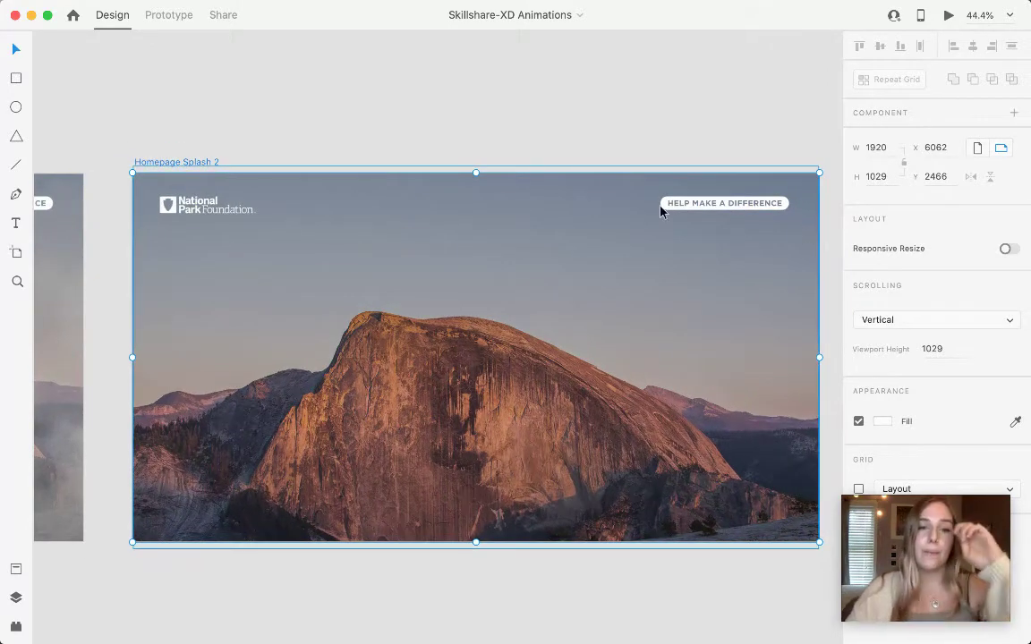
# Select the masked clear-sky photo on Homepage Splash 2, examine its hidden image areas and clear the selection.
pyautogui.click(207, 271)
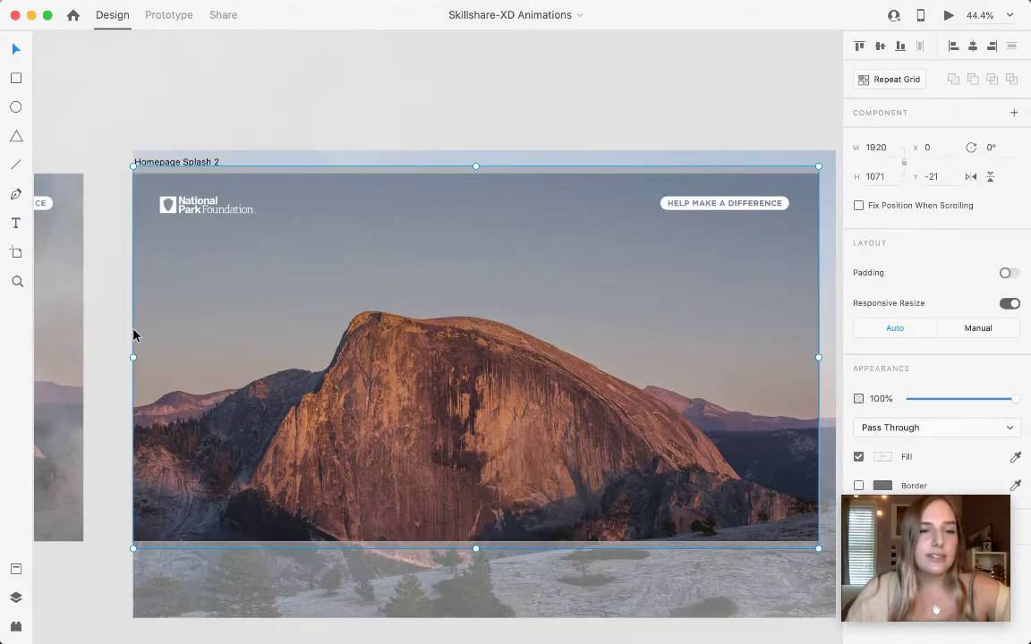
pyautogui.moveTo(151, 304); pyautogui.dragTo(246, 231)
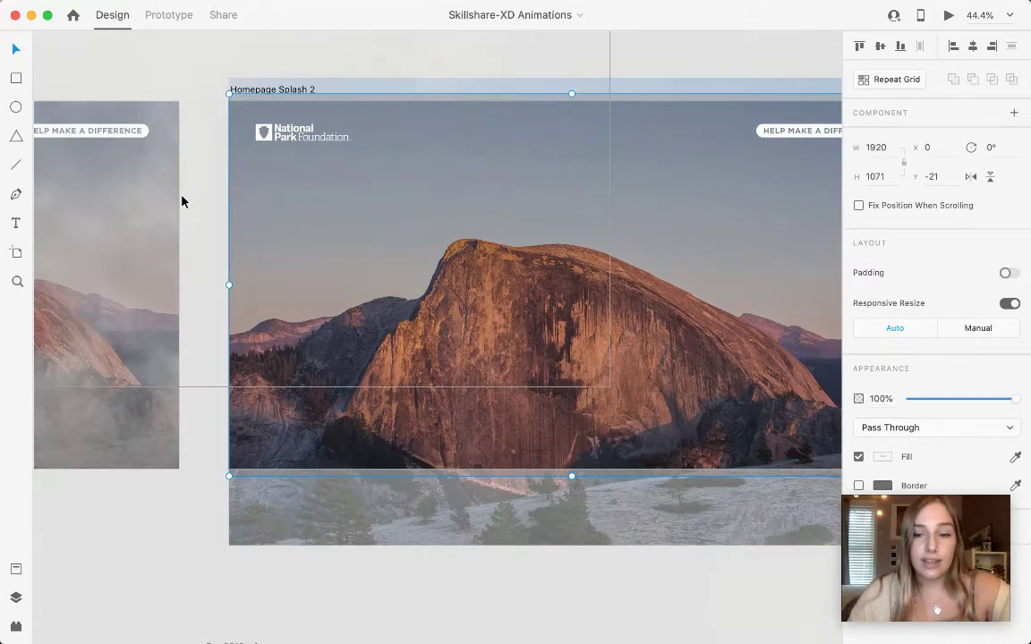
pyautogui.moveTo(536, 284); pyautogui.dragTo(264, 234)
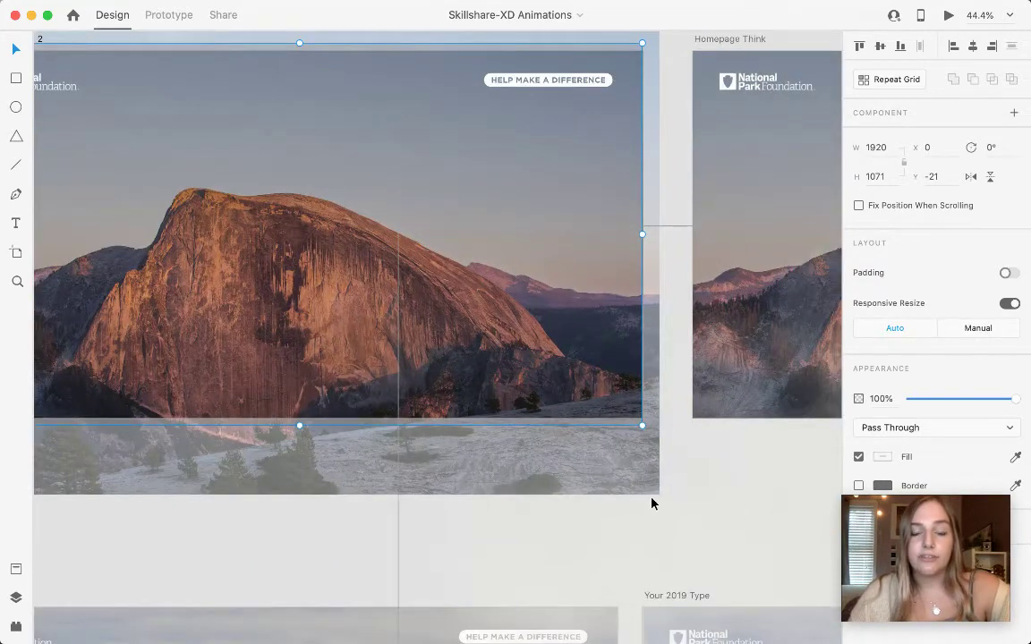
pyautogui.moveTo(446, 247); pyautogui.dragTo(584, 334)
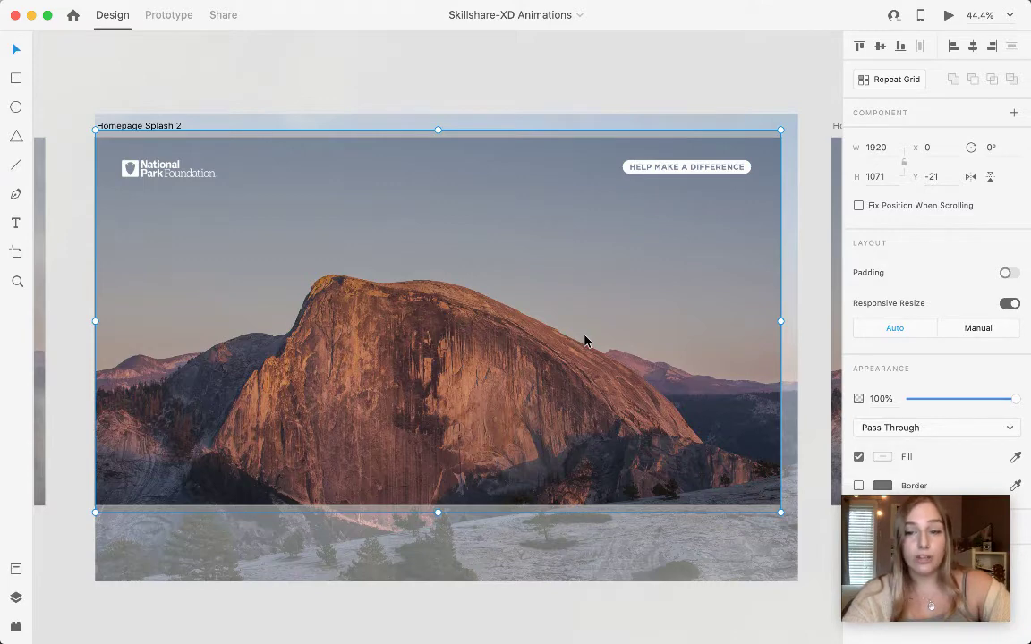
pyautogui.click(559, 90)
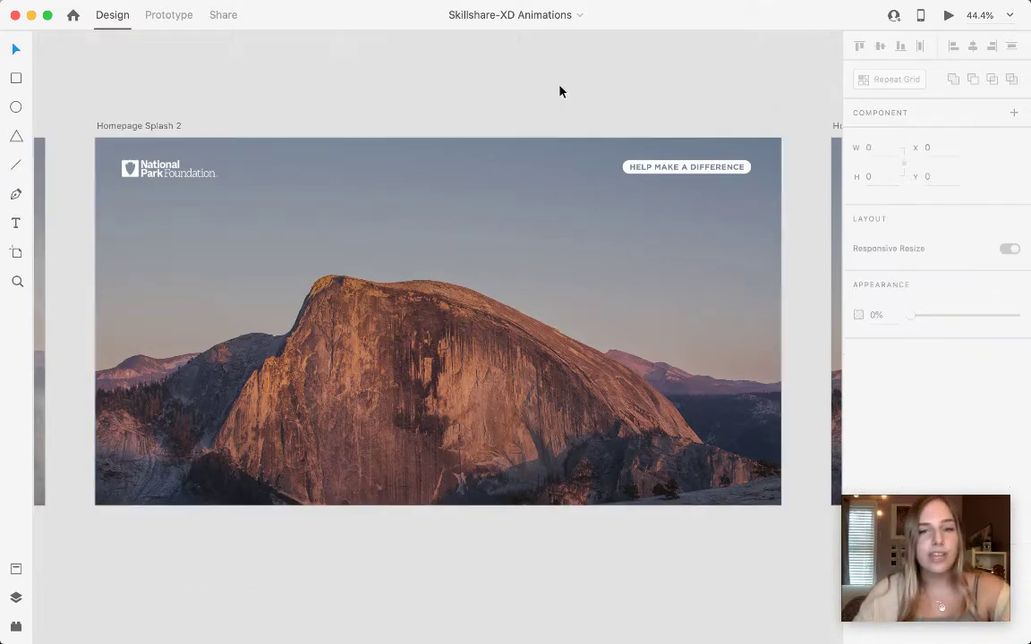
# Switch to Prototype mode and display the interaction settings of the Homepage Splash artboard.
pyautogui.moveTo(223, 163); pyautogui.dragTo(667, 166)
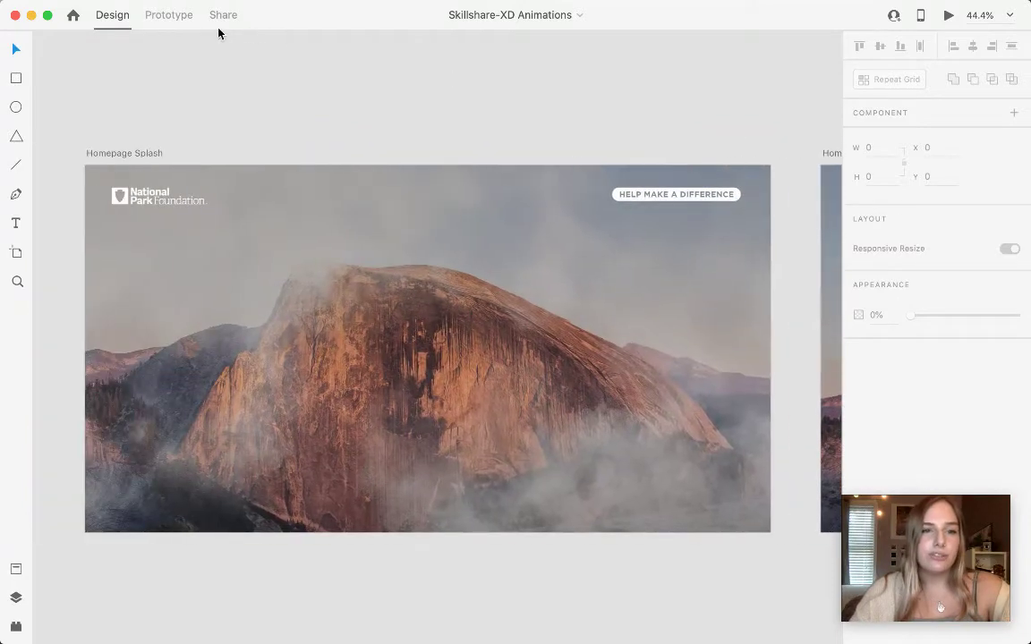
pyautogui.click(170, 15)
pyautogui.click(138, 156)
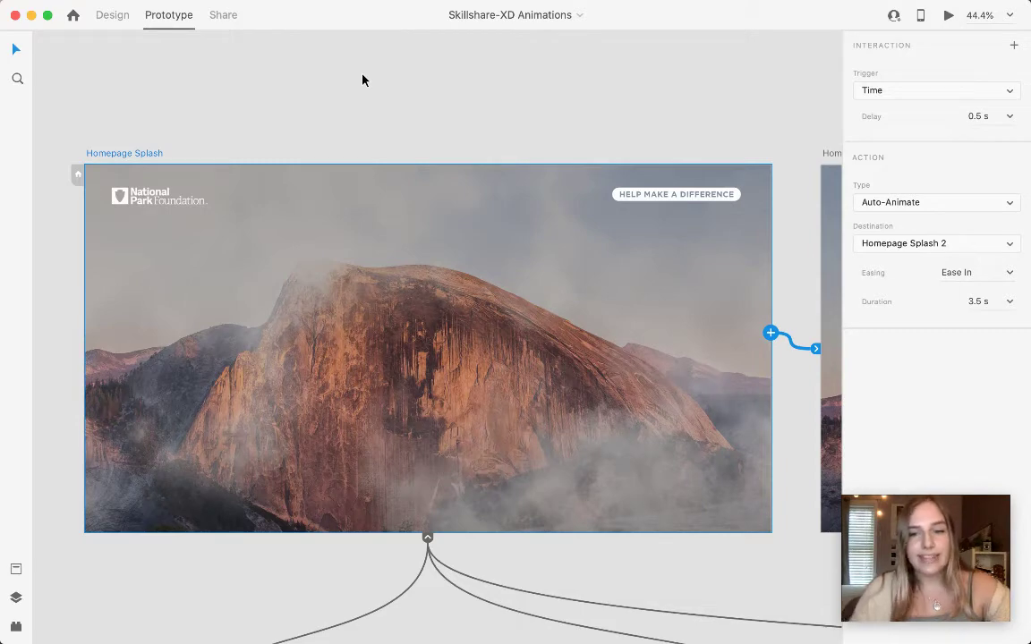
# Display the interaction settings of Homepage Splash 2 and check its link to the Homepage Think artboard.
pyautogui.moveTo(452, 111); pyautogui.dragTo(49, 108)
pyautogui.moveTo(287, 120); pyautogui.dragTo(164, 138)
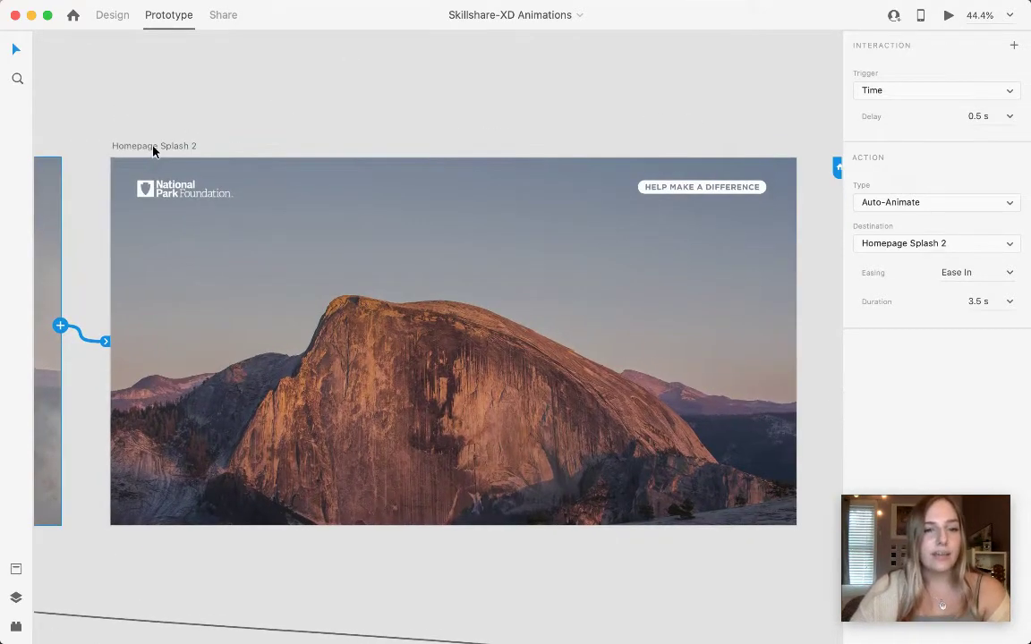
pyautogui.click(153, 148)
pyautogui.moveTo(646, 101); pyautogui.dragTo(538, 89)
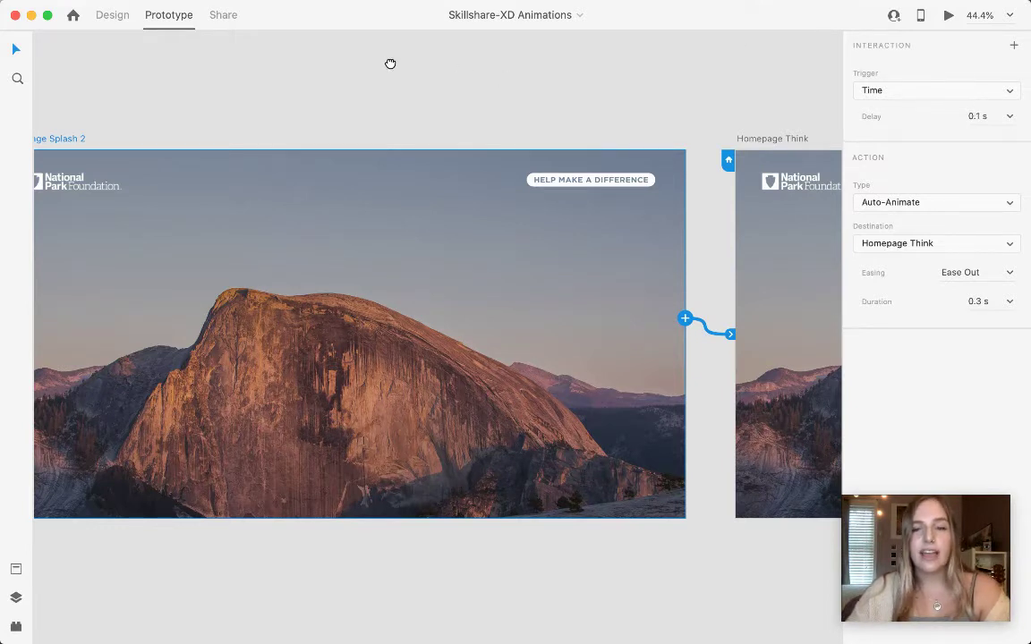
pyautogui.moveTo(391, 62); pyautogui.dragTo(489, 77)
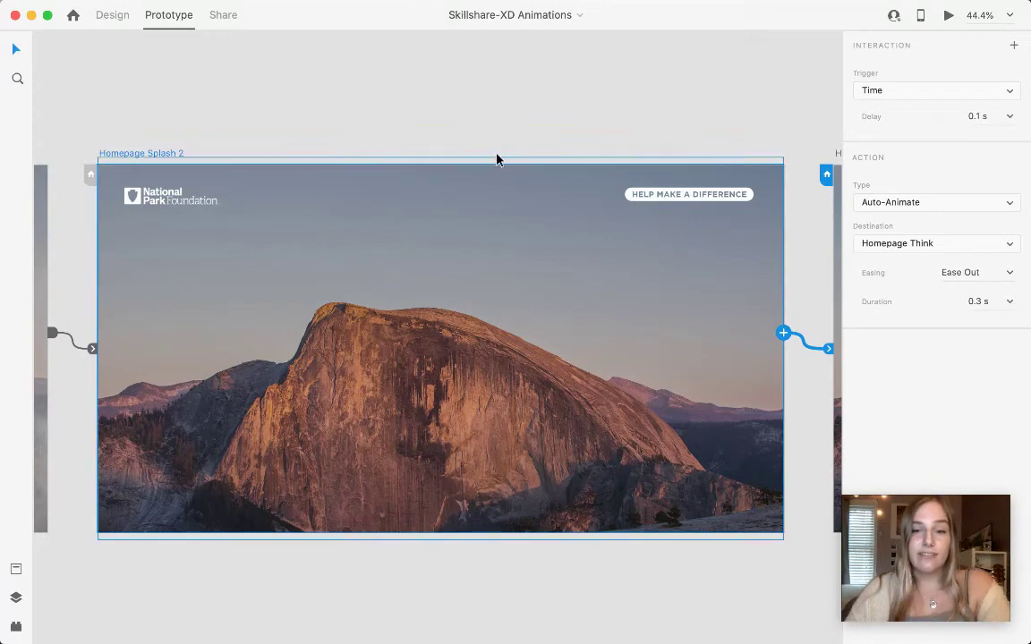
# Preview the prototype starting from the Our 2019 artboard, close the preview and deselect the artboard.
pyautogui.hscroll(-6, 271, 407)
pyautogui.scroll(-5, 271, 408)
pyautogui.scroll(-8, 556, 258)
pyautogui.hscroll(-10, 557, 257)
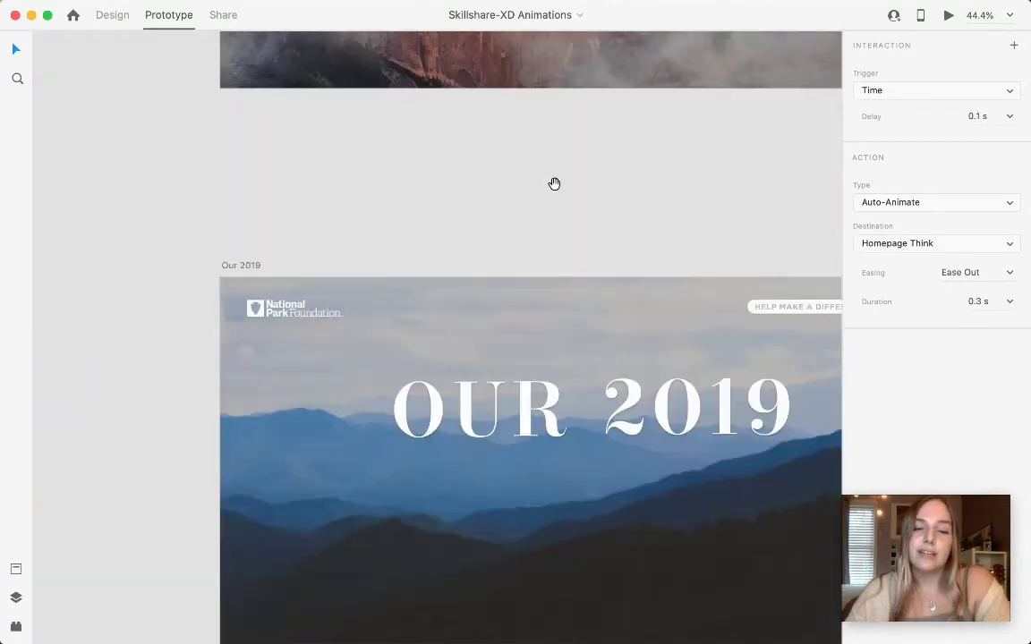
pyautogui.hscroll(3, 412, 153)
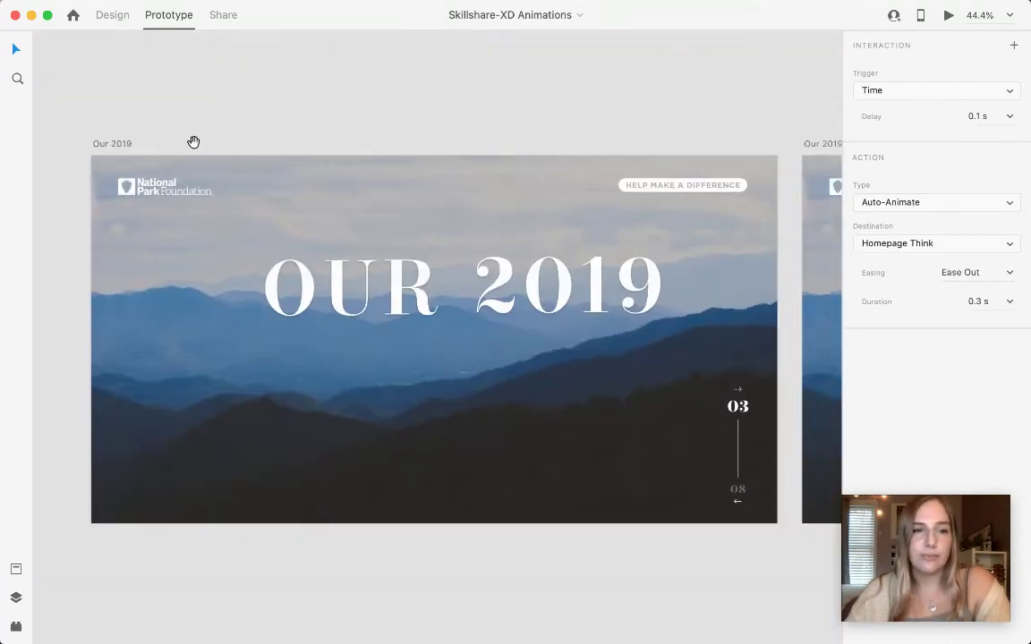
pyautogui.click(113, 143)
pyautogui.click(950, 16)
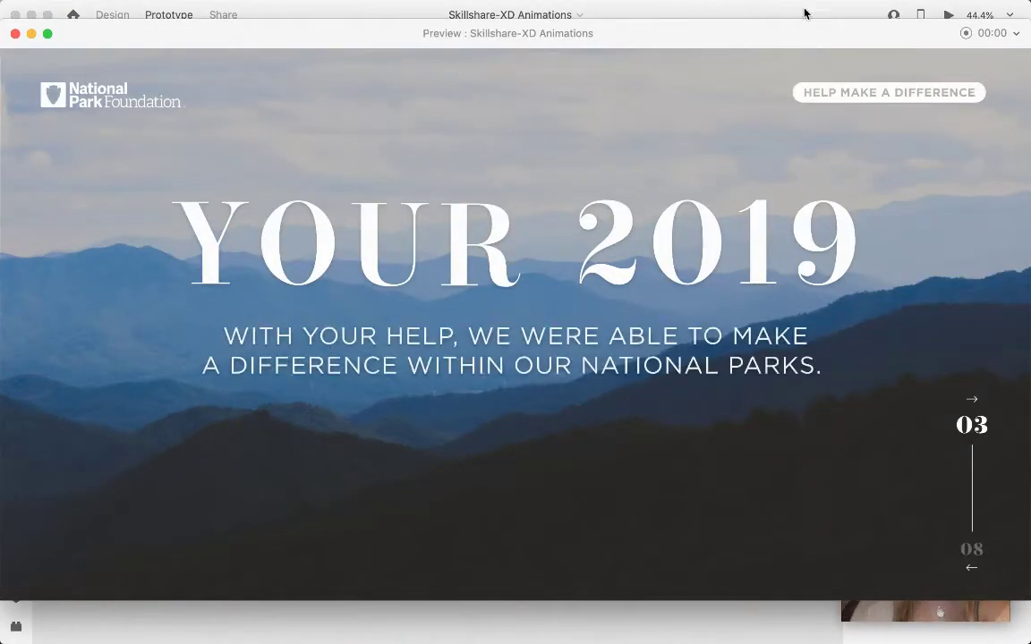
pyautogui.click(15, 35)
pyautogui.click(465, 106)
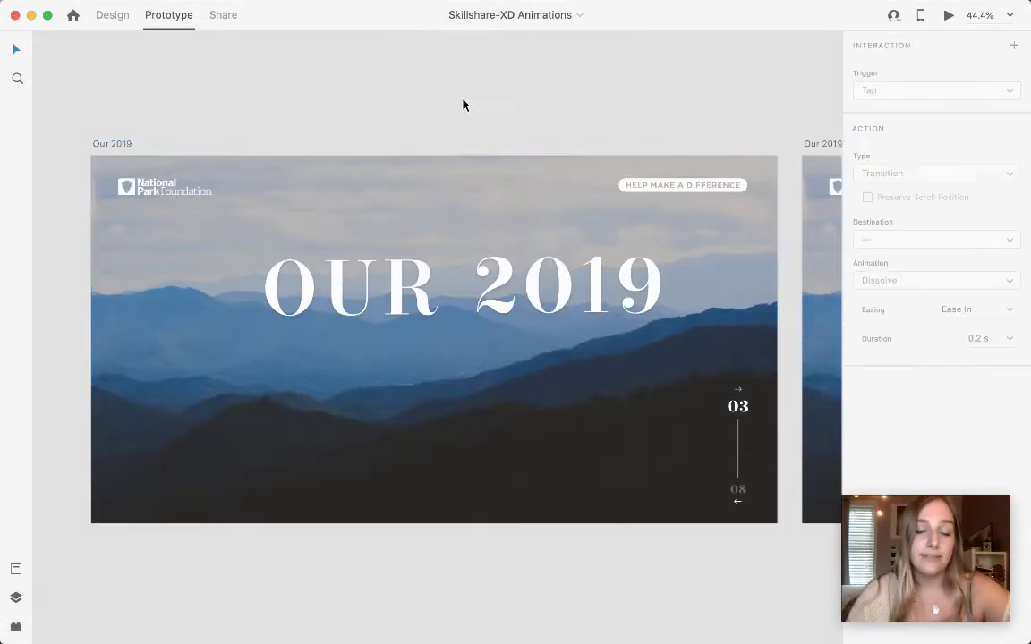
# Switch to Design mode, open the masked OUR title group on the Our 2019 artboard and examine its hidden letter columns.
pyautogui.click(111, 14)
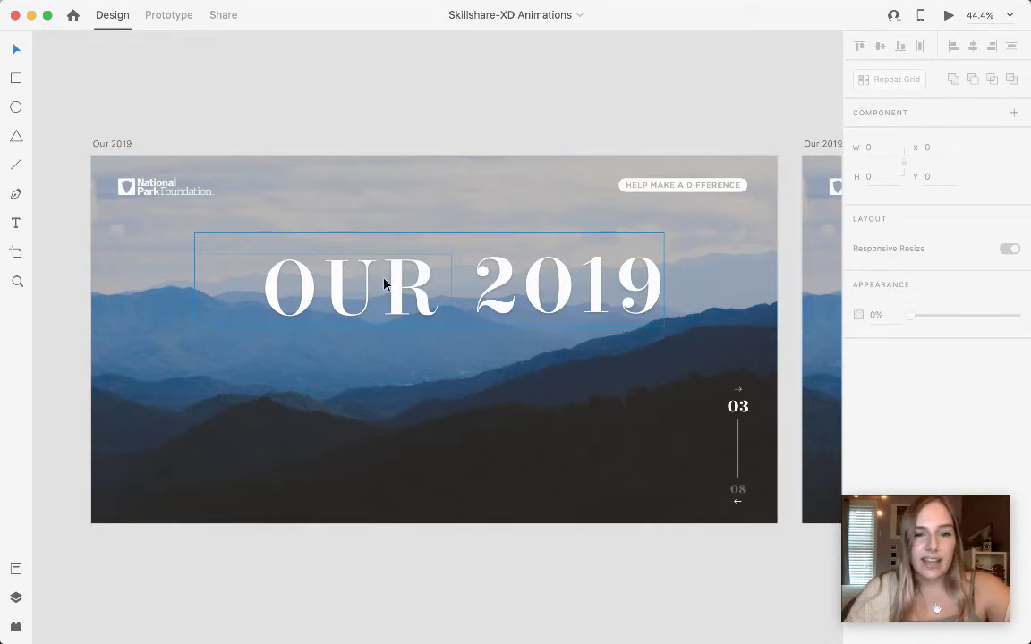
pyautogui.click(390, 287)
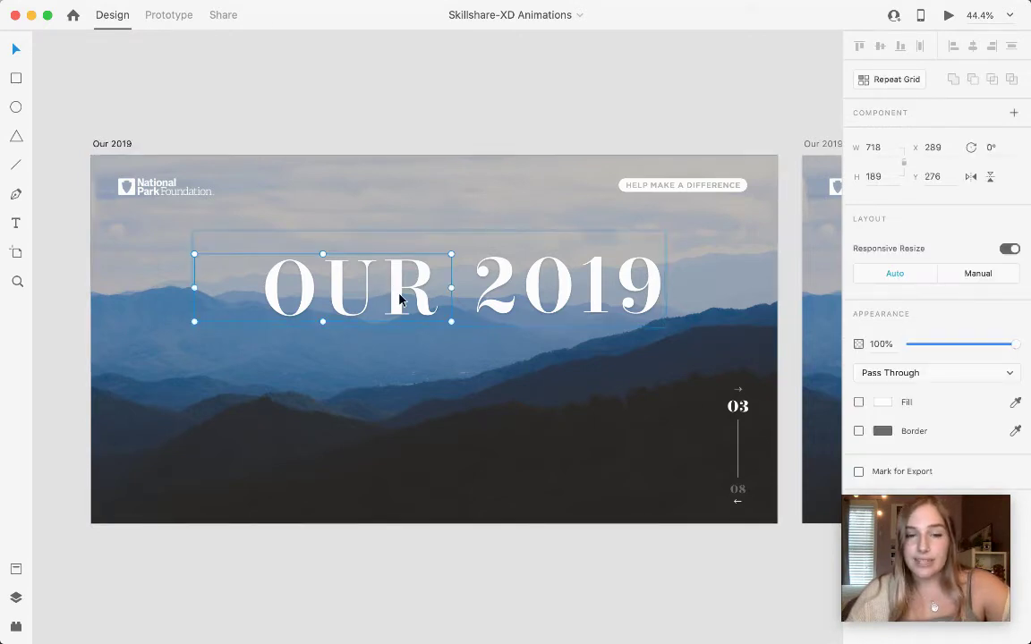
pyautogui.scroll(5, 395, 198)
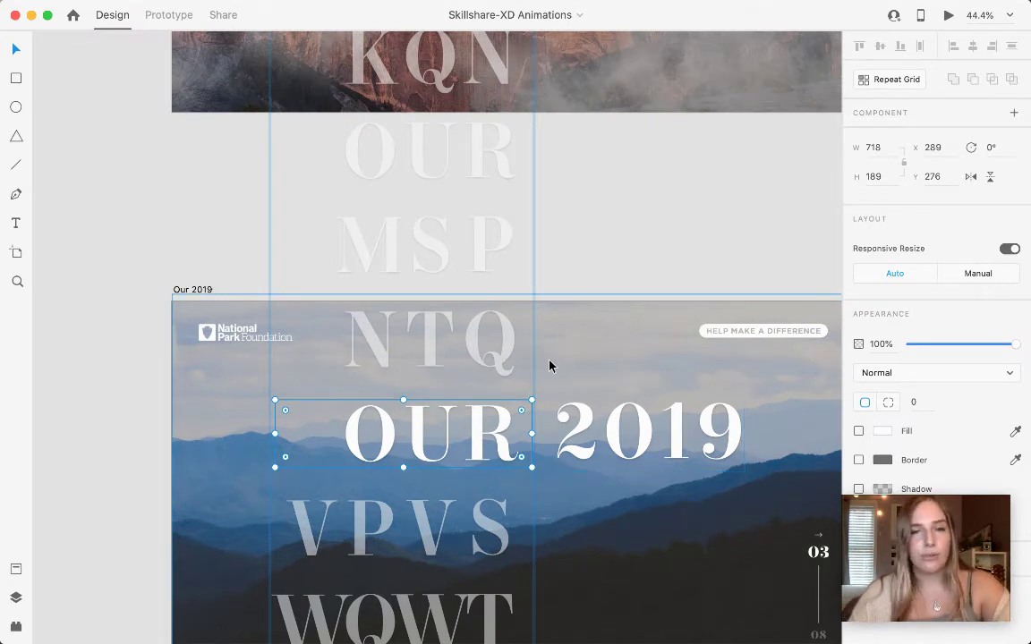
pyautogui.scroll(-1, 626, 450)
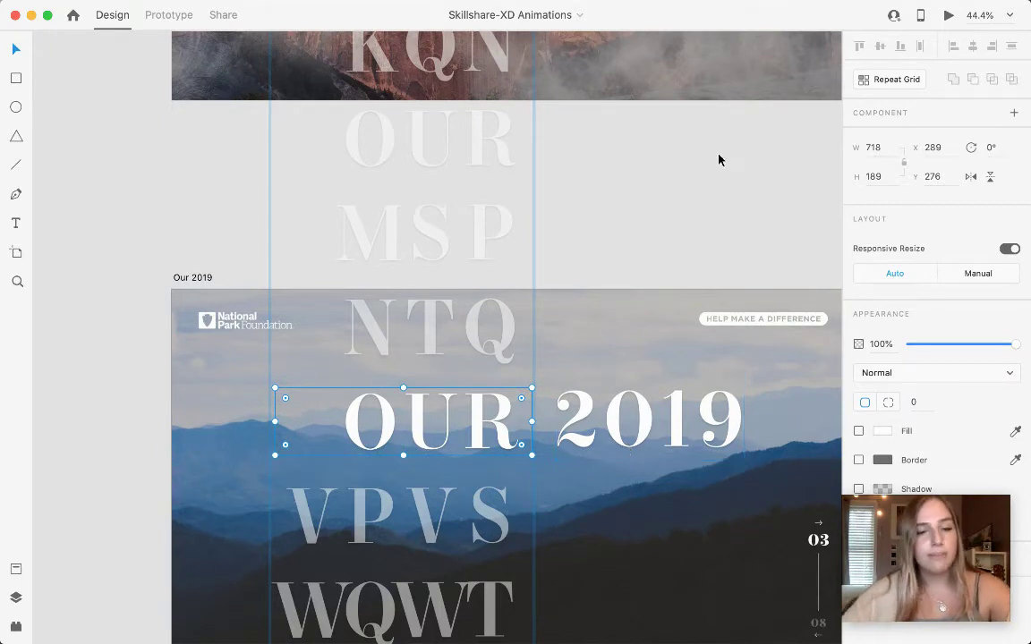
pyautogui.scroll(-3, 599, 306)
pyautogui.hscroll(1, 598, 306)
pyautogui.hscroll(-1, 599, 307)
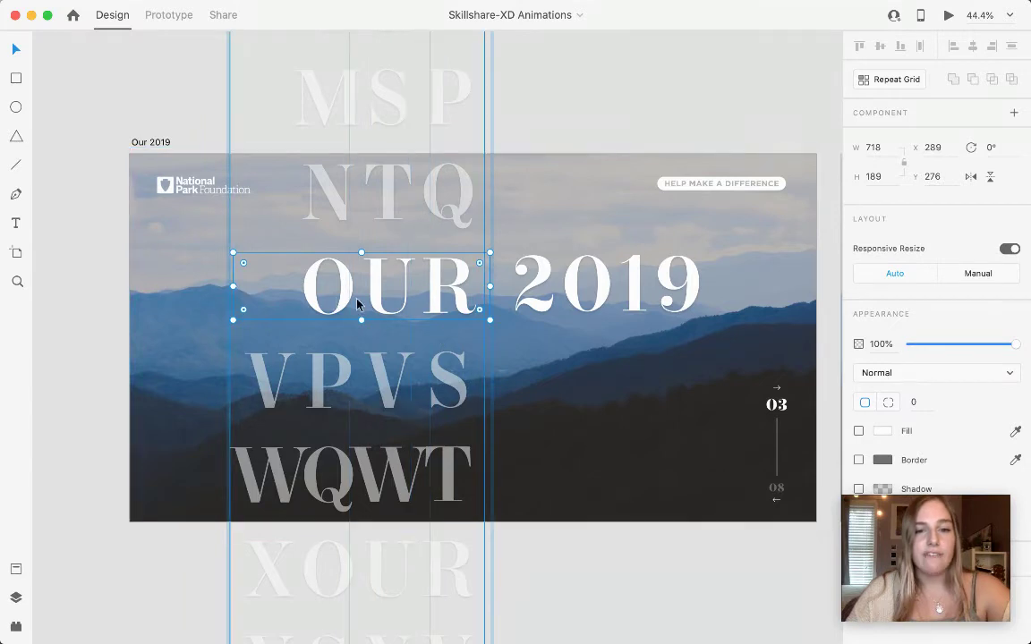
pyautogui.scroll(-7, 472, 282)
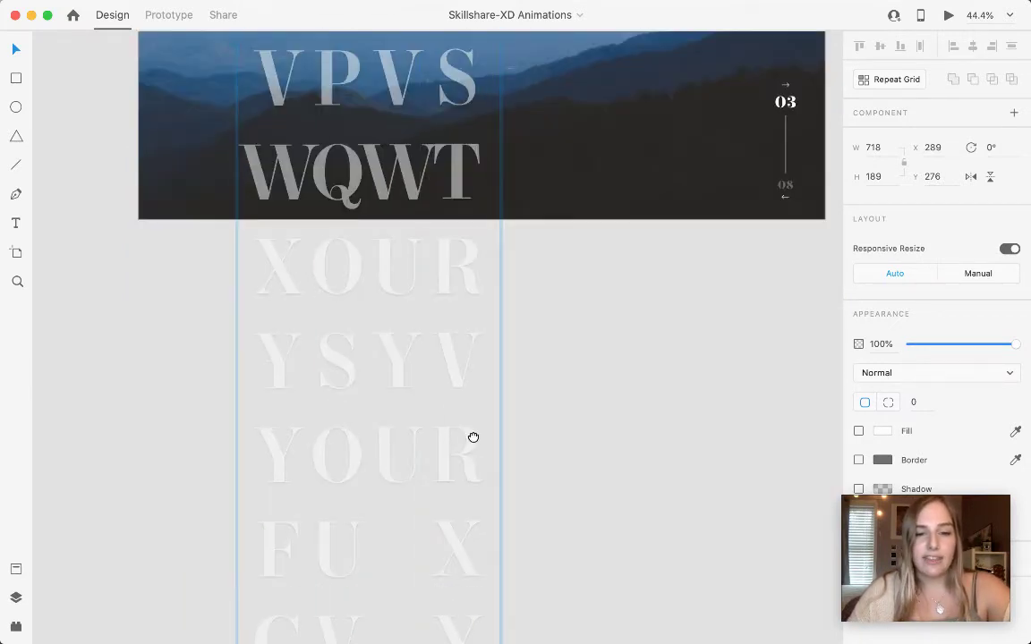
pyautogui.moveTo(473, 433); pyautogui.dragTo(539, 518)
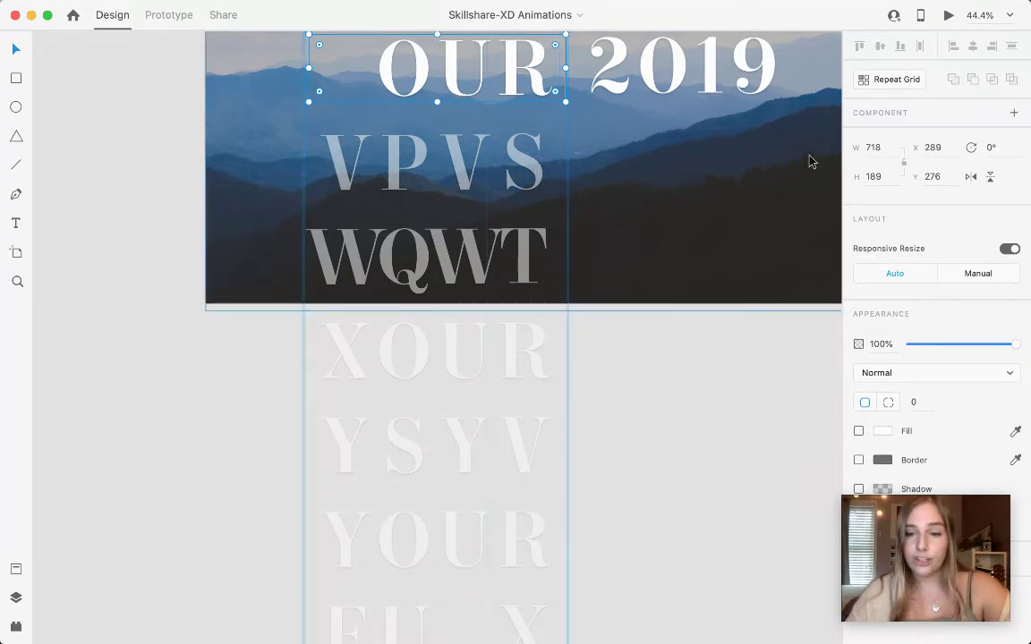
pyautogui.moveTo(768, 117); pyautogui.dragTo(628, 327)
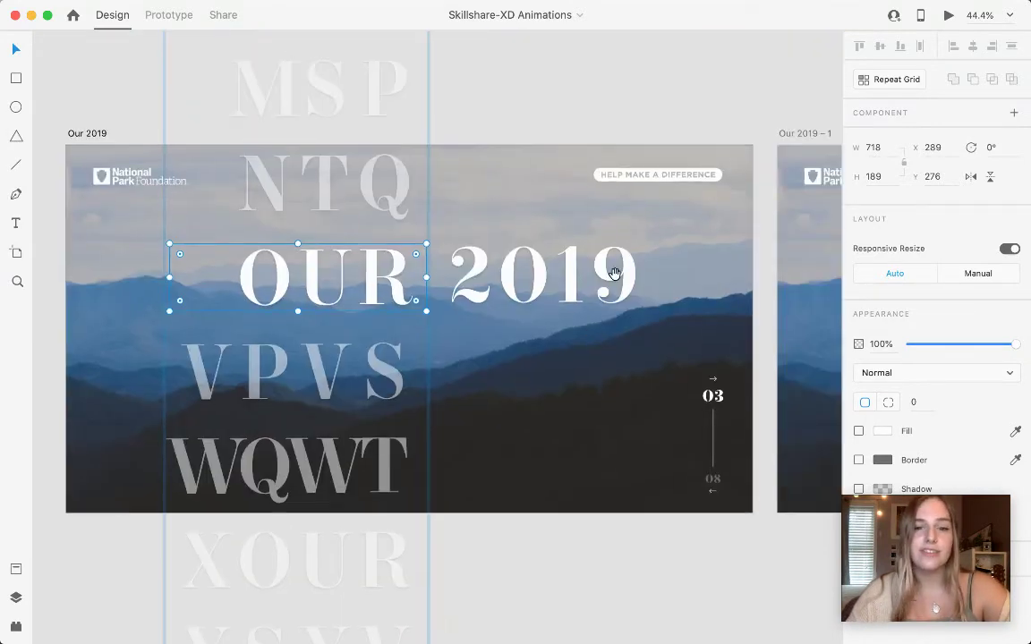
# Open the masked YOUR title group on the Our 2019 – 1 artboard, examine its hidden letter columns, and deselect it.
pyautogui.click(640, 488)
pyautogui.moveTo(718, 208); pyautogui.dragTo(304, 202)
pyautogui.moveTo(745, 202); pyautogui.dragTo(766, 230)
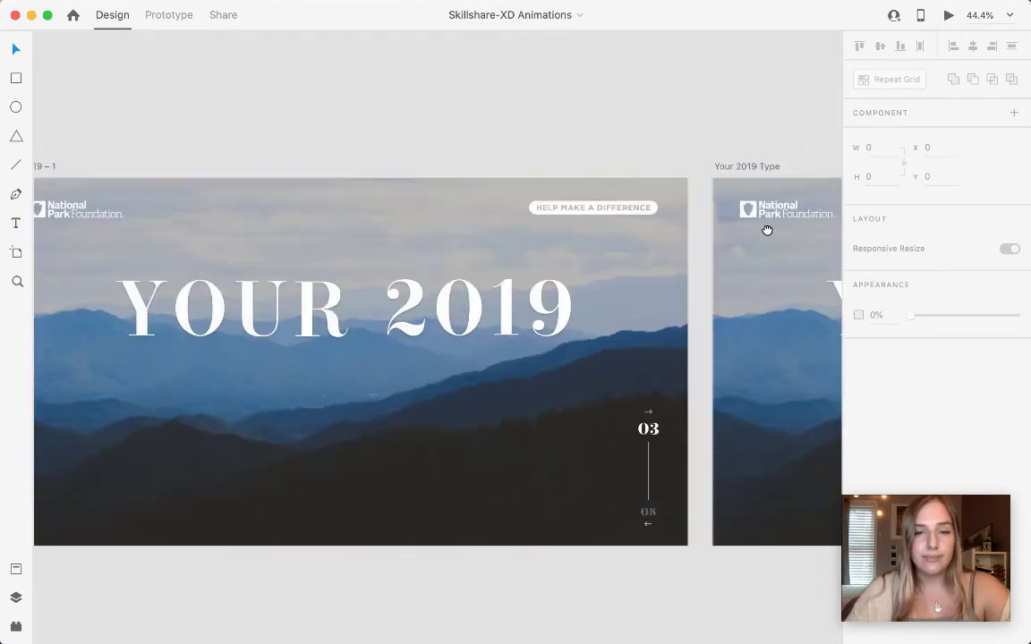
pyautogui.hscroll(5, 567, 217)
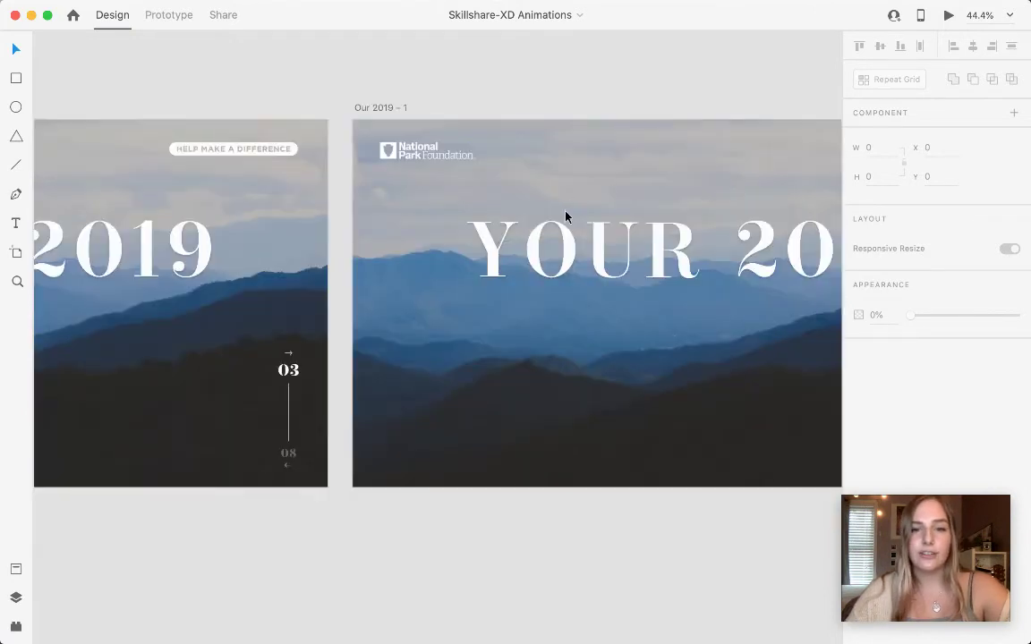
pyautogui.click(656, 258)
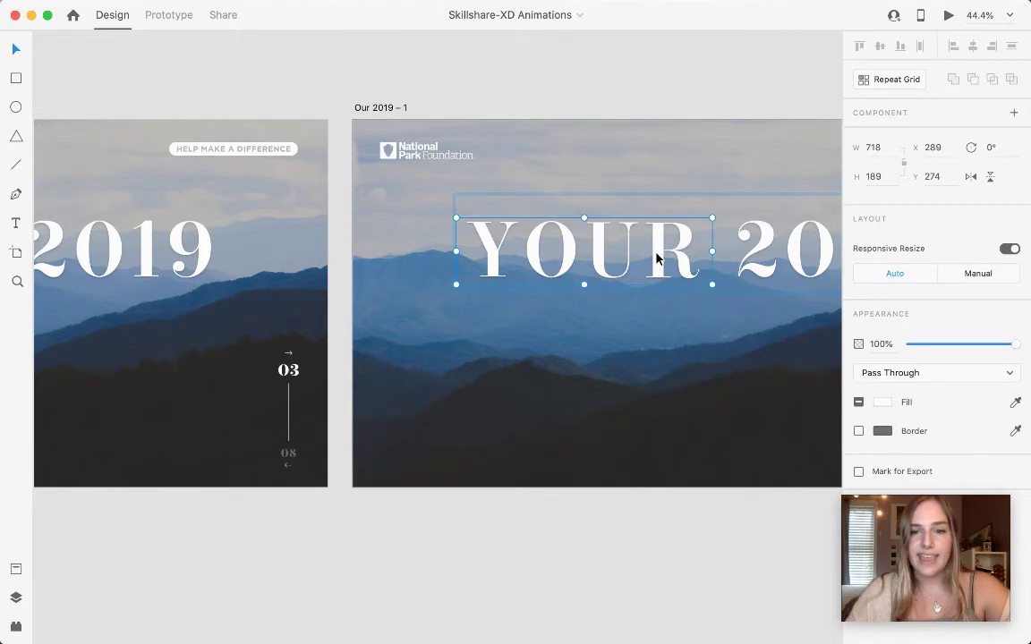
pyautogui.doubleClick(656, 258)
pyautogui.scroll(3, 661, 242)
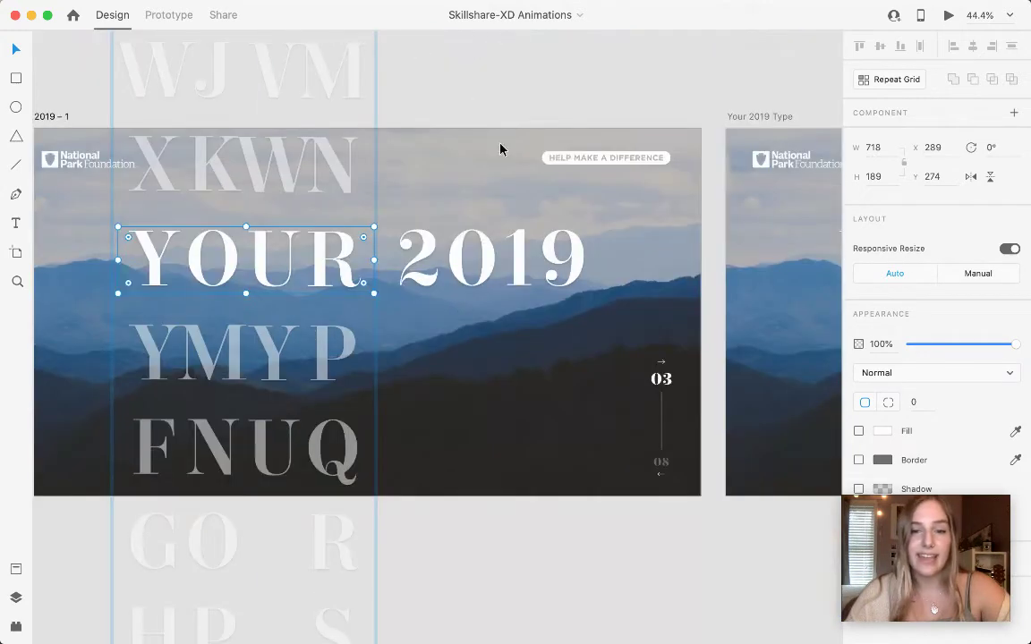
pyautogui.click(475, 113)
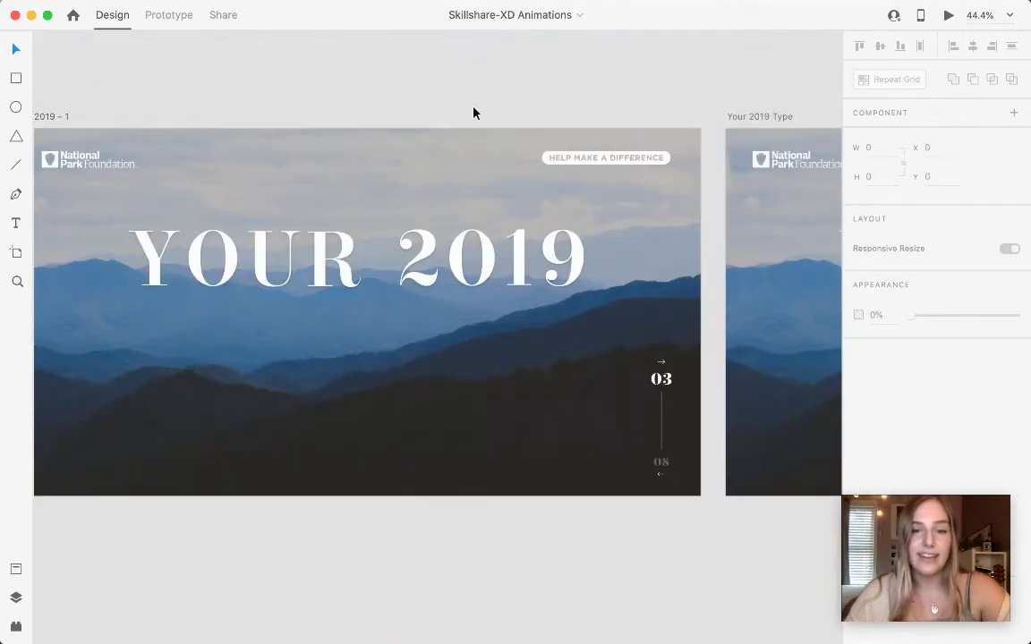
# Inspect the title and tagline on the Your 2019 Type artboard and compare them with the two preceding title artboards.
pyautogui.moveTo(819, 260); pyautogui.dragTo(564, 267)
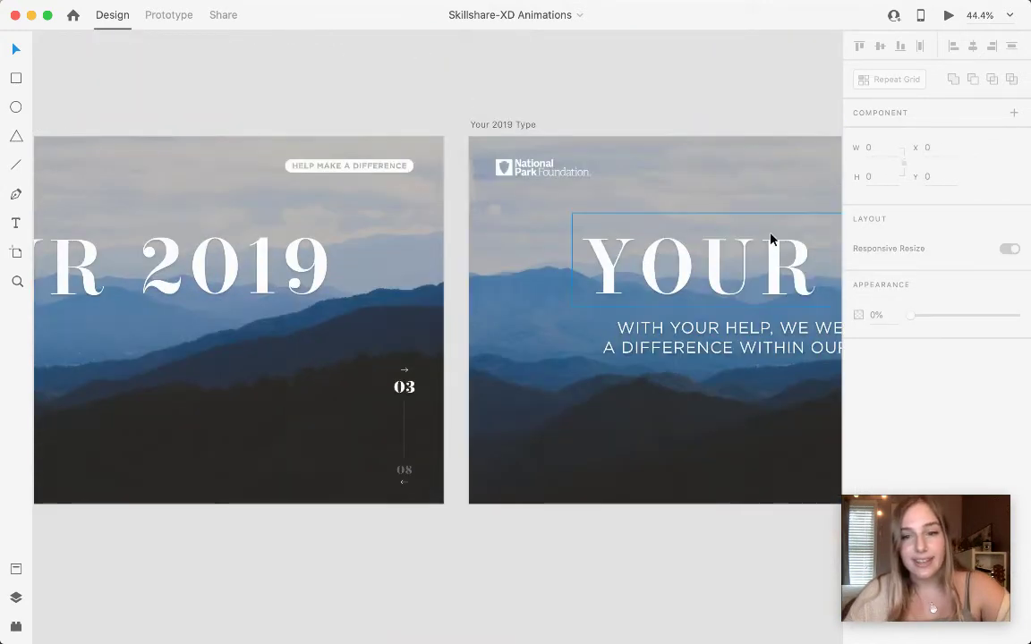
pyautogui.moveTo(616, 229); pyautogui.dragTo(306, 246)
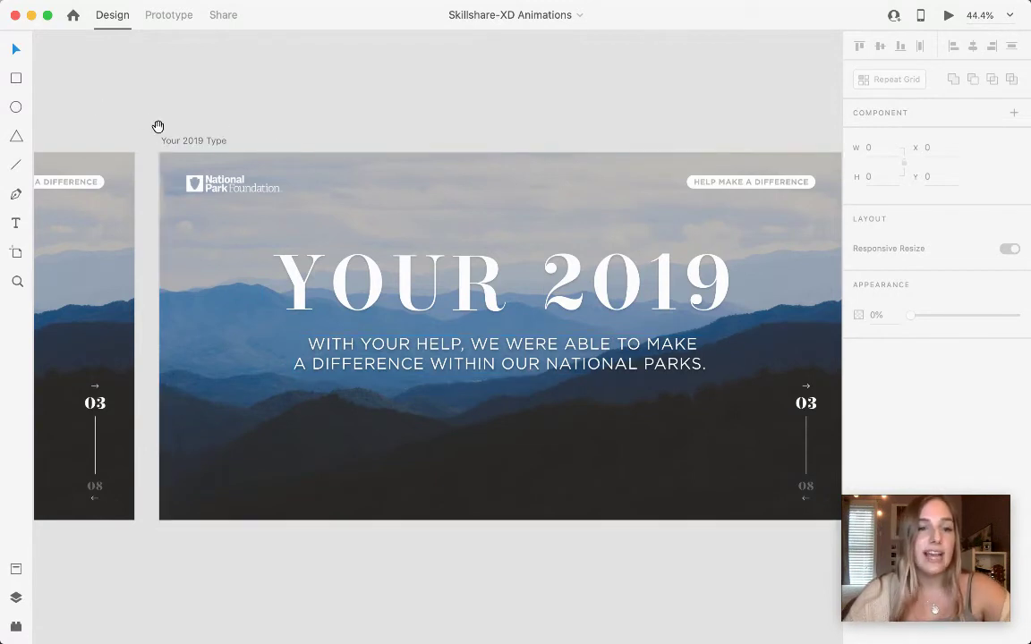
pyautogui.moveTo(115, 130); pyautogui.dragTo(660, 154)
pyautogui.moveTo(527, 133); pyautogui.dragTo(681, 124)
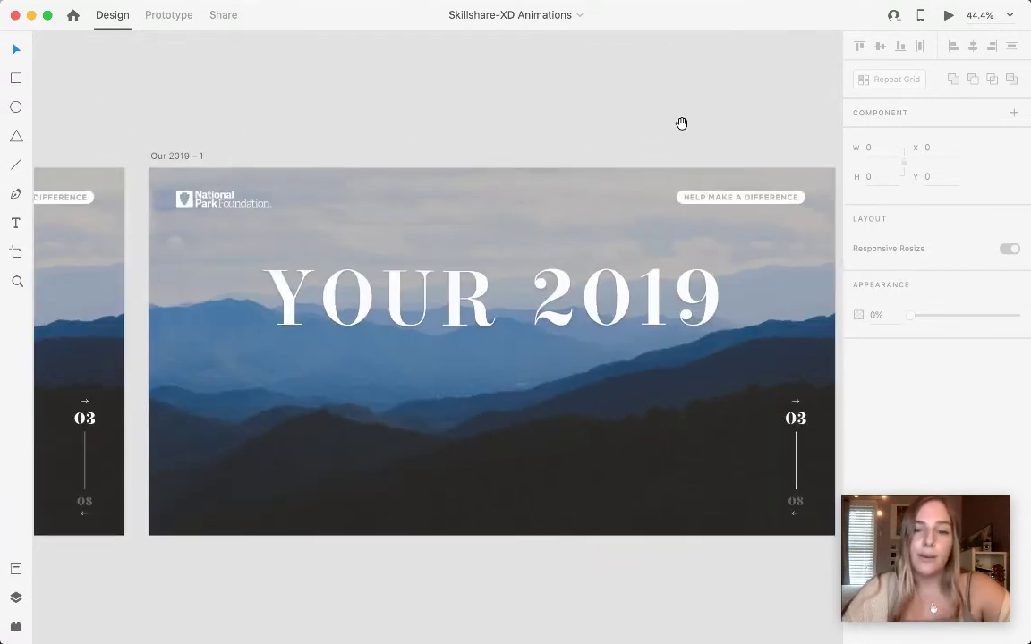
pyautogui.moveTo(94, 132); pyautogui.dragTo(656, 182)
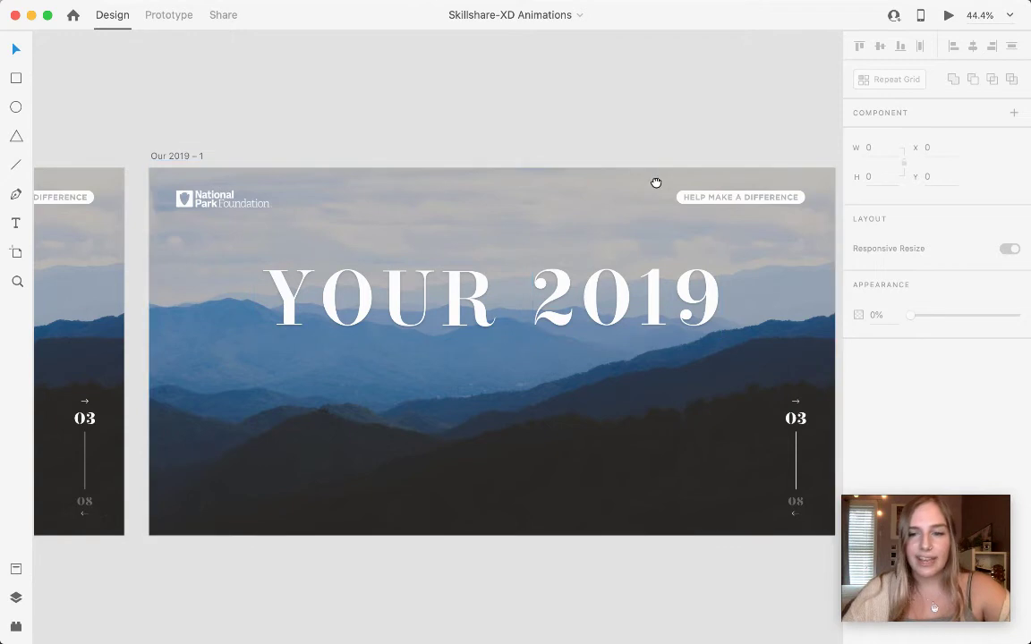
pyautogui.moveTo(431, 188); pyautogui.dragTo(556, 158)
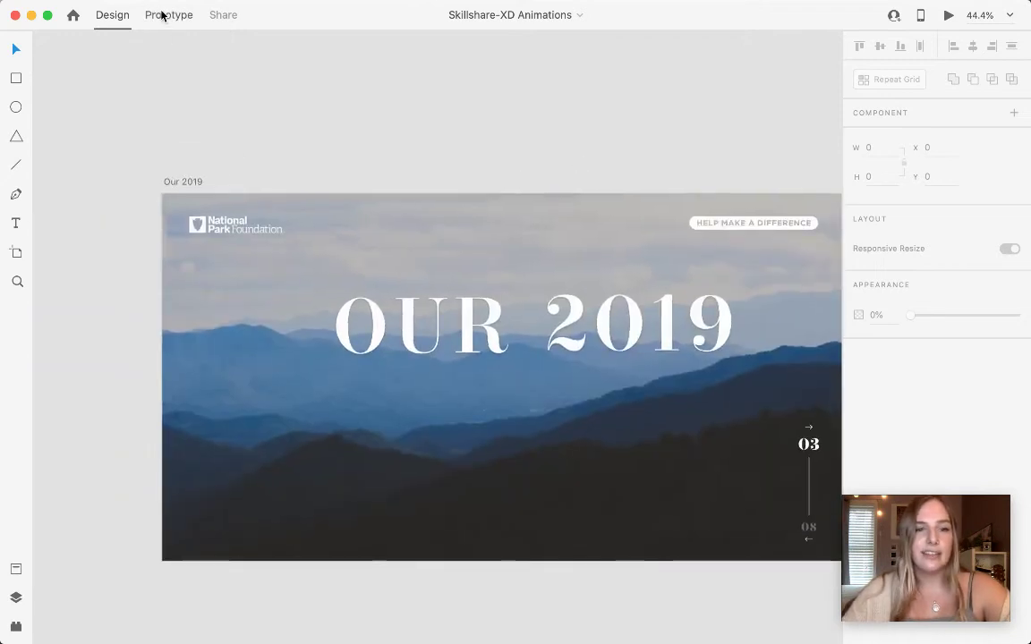
# Switch to Prototype mode and review the Our 2019 artboard's interaction settings and its link to Our 2019 – 1.
pyautogui.click(166, 14)
pyautogui.click(182, 182)
pyautogui.hscroll(3, 591, 269)
pyautogui.scroll(-1, 591, 269)
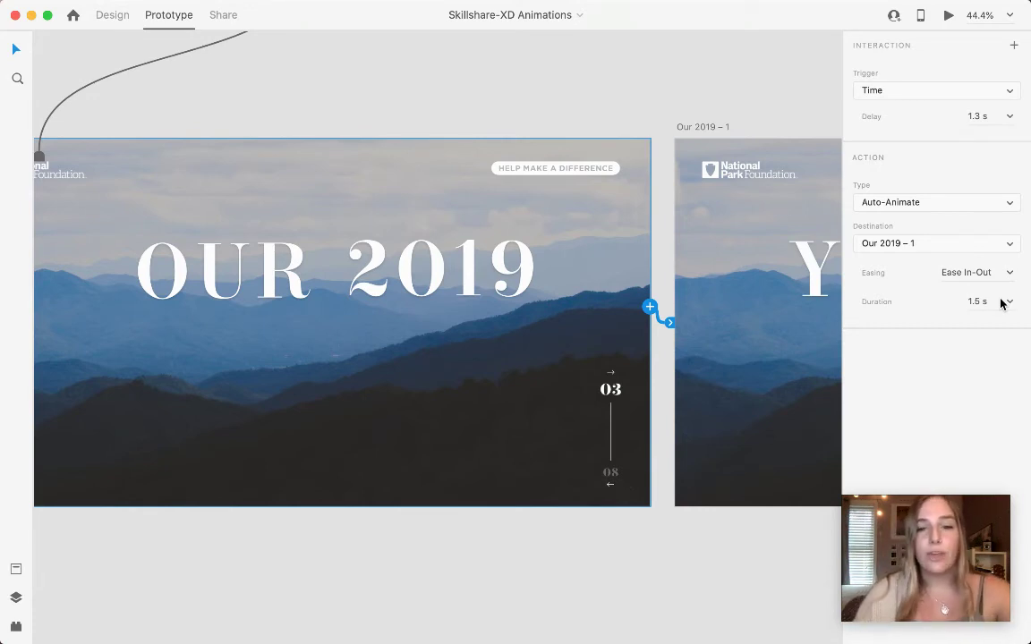
pyautogui.moveTo(635, 90); pyautogui.dragTo(270, 118)
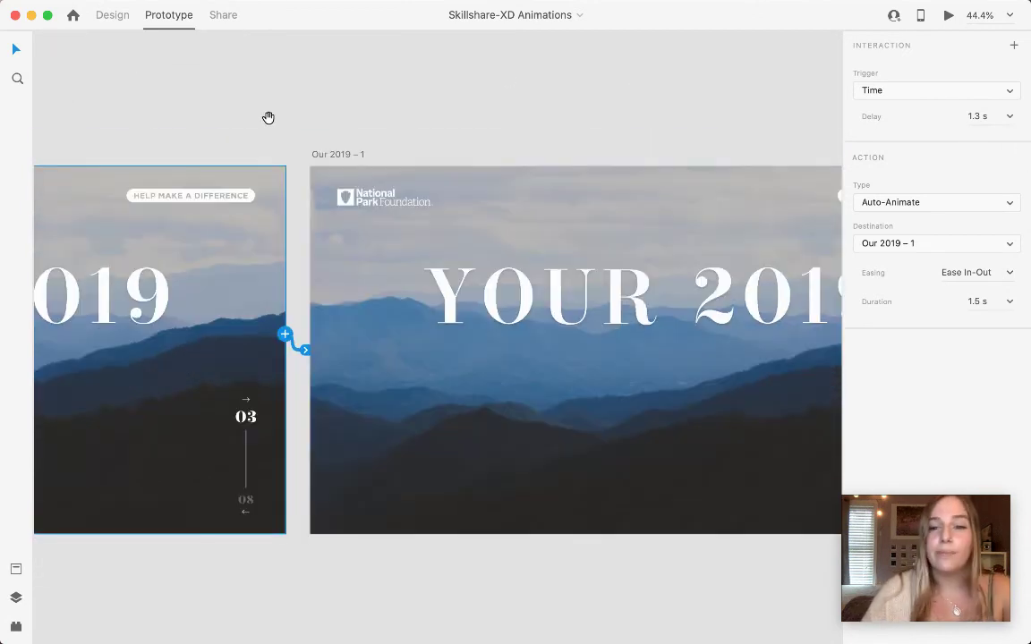
# Display the interaction settings of the Our 2019 – 1 artboard and check its link to Your 2019 Type.
pyautogui.click(341, 154)
pyautogui.moveTo(549, 138); pyautogui.dragTo(276, 129)
pyautogui.moveTo(738, 295); pyautogui.dragTo(296, 317)
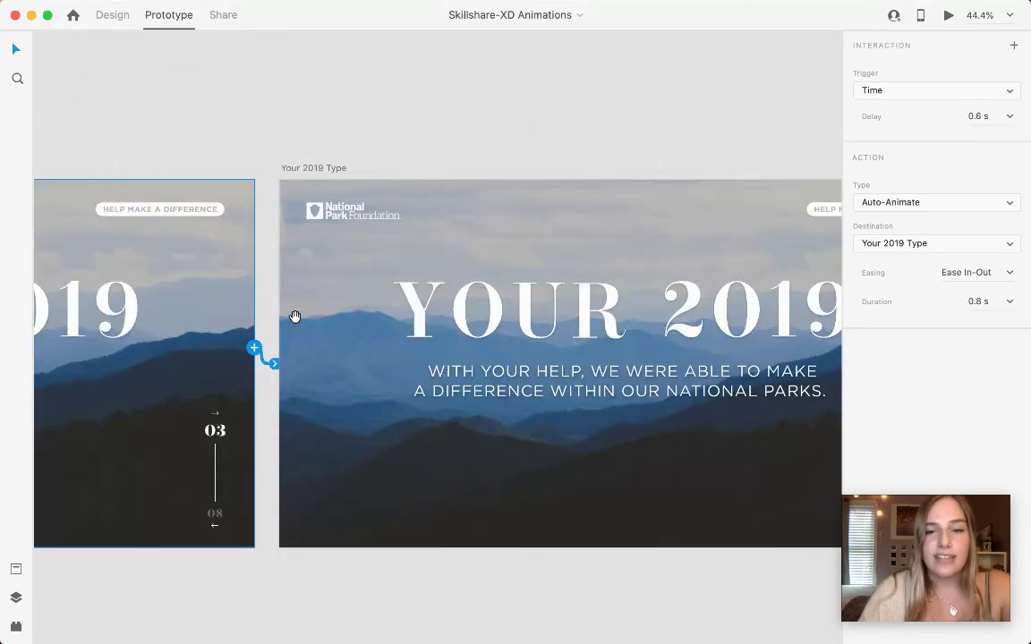
# Review the linked title sequence across the Our 2019, Our 2019 – 1 and Your 2019 Type artboards.
pyautogui.moveTo(147, 265); pyautogui.dragTo(658, 216)
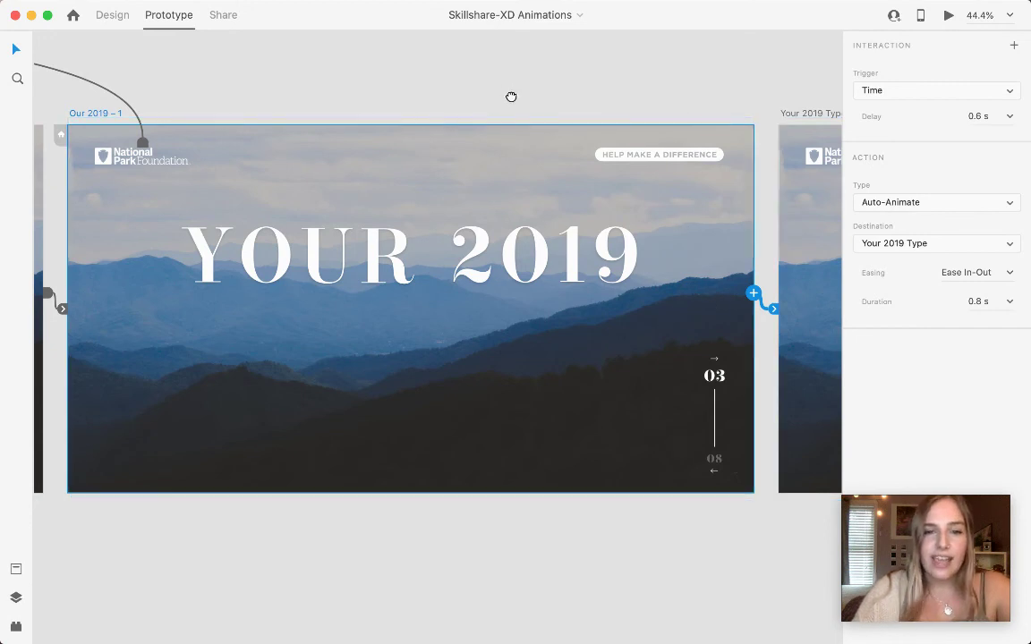
pyautogui.moveTo(511, 97); pyautogui.dragTo(693, 124)
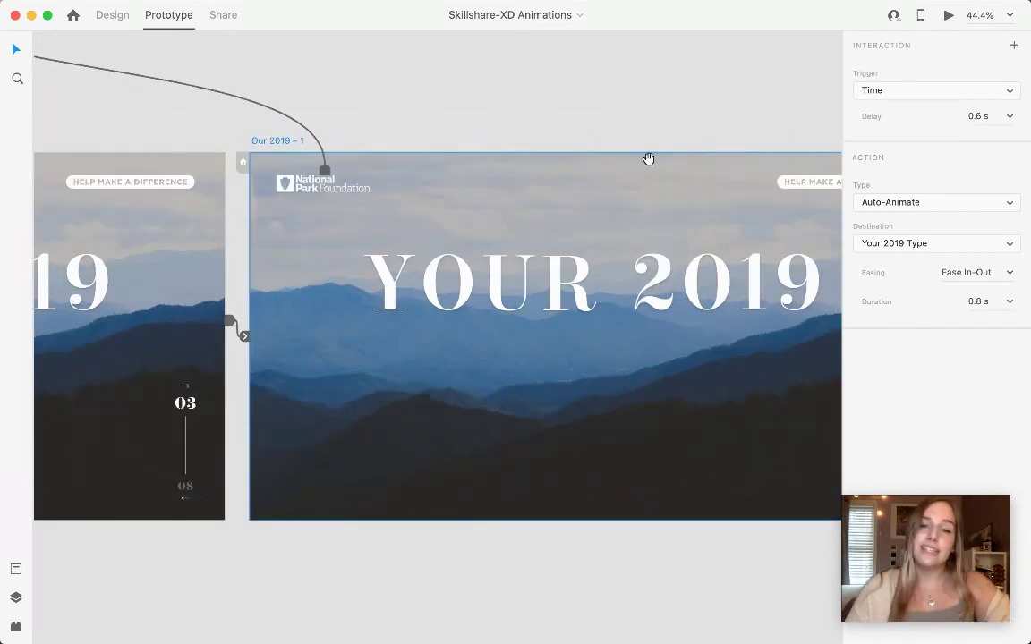
pyautogui.hscroll(10, 649, 159)
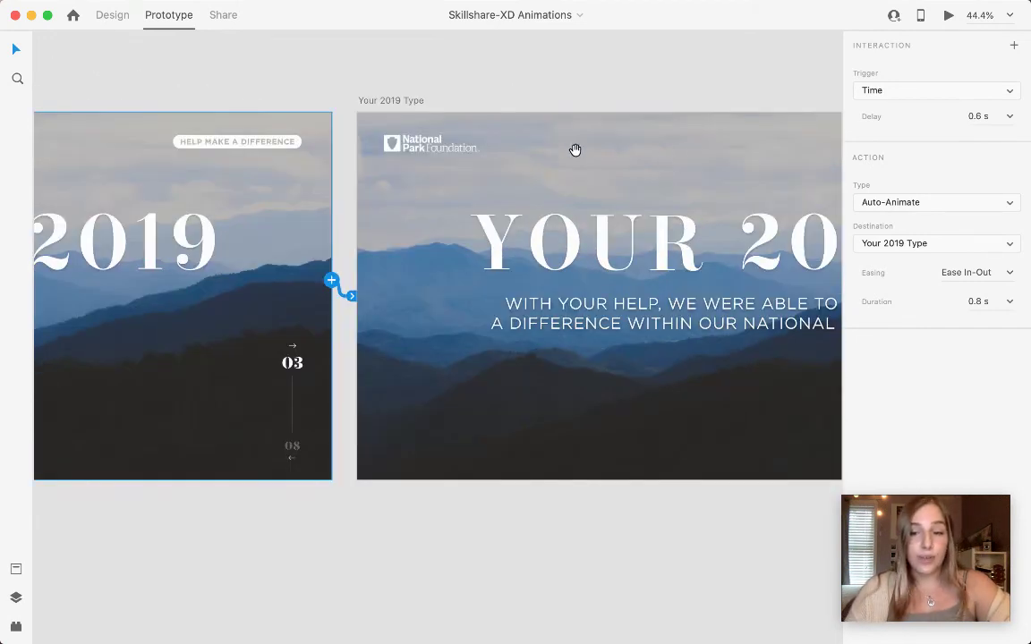
pyautogui.hscroll(-7, 575, 149)
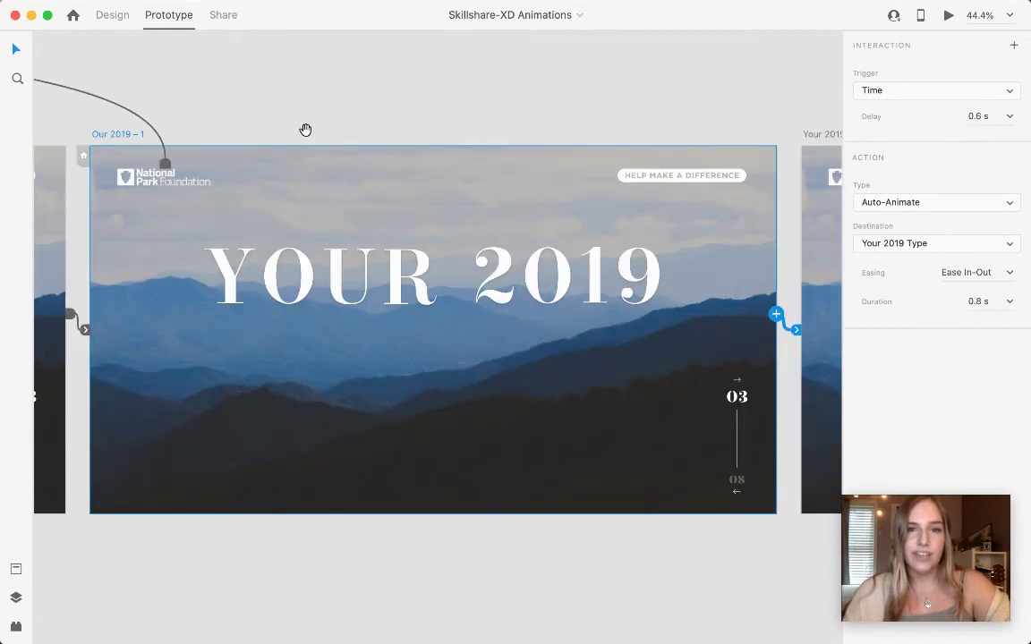
pyautogui.hscroll(-10, 305, 130)
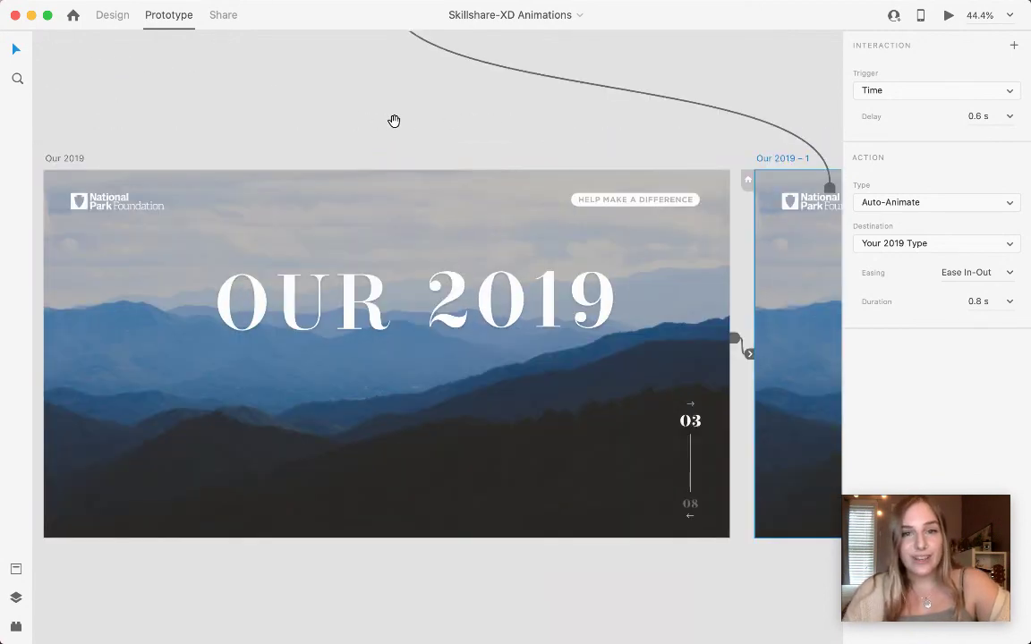
pyautogui.scroll(-2, 394, 120)
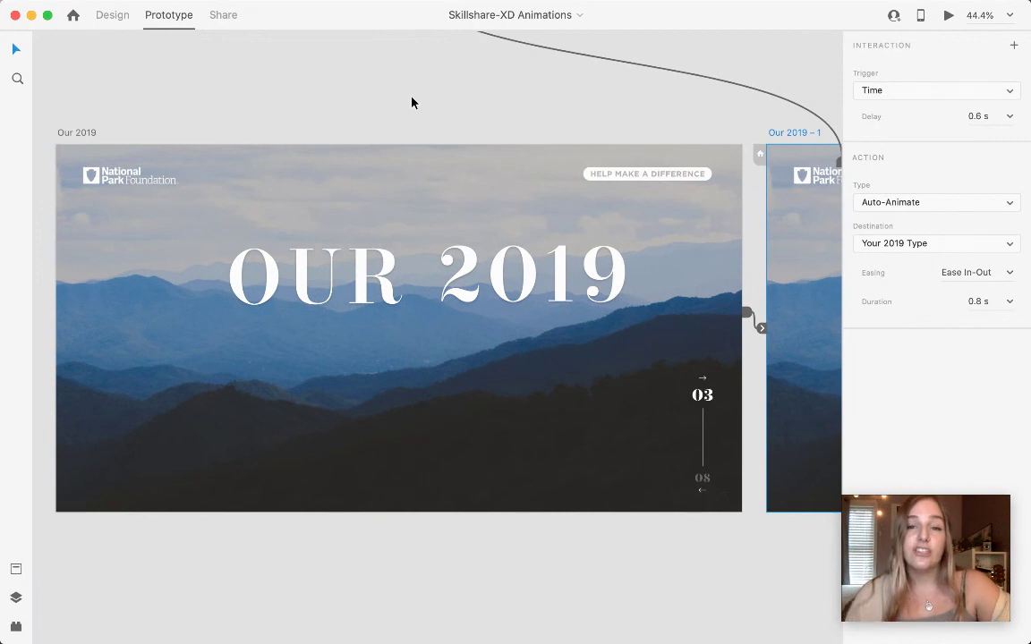